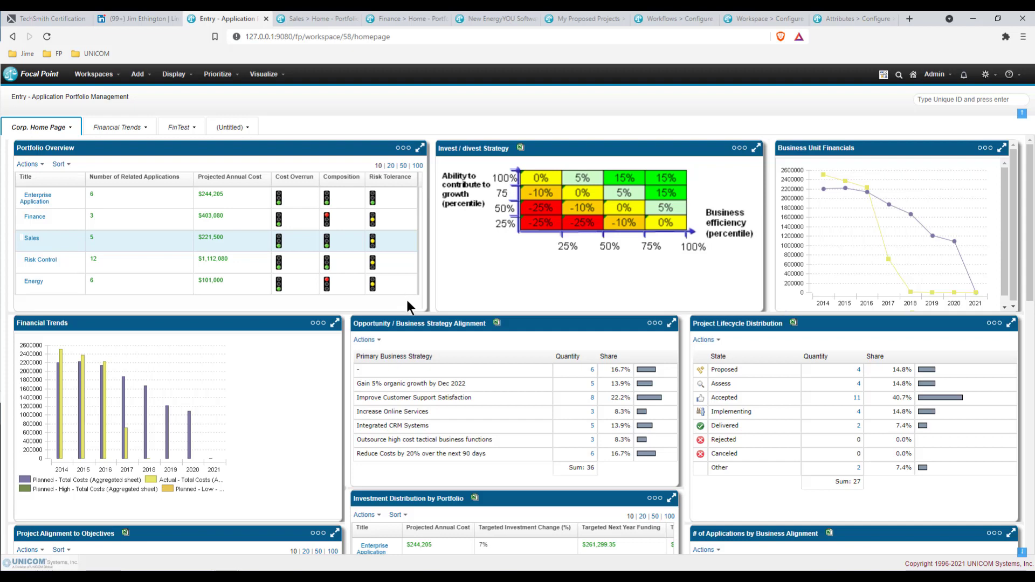
Review the portfolio, strategy alignment and lifecycle distribution summaries on the Corp. Home Page
scroll(407, 300, "down", 3)
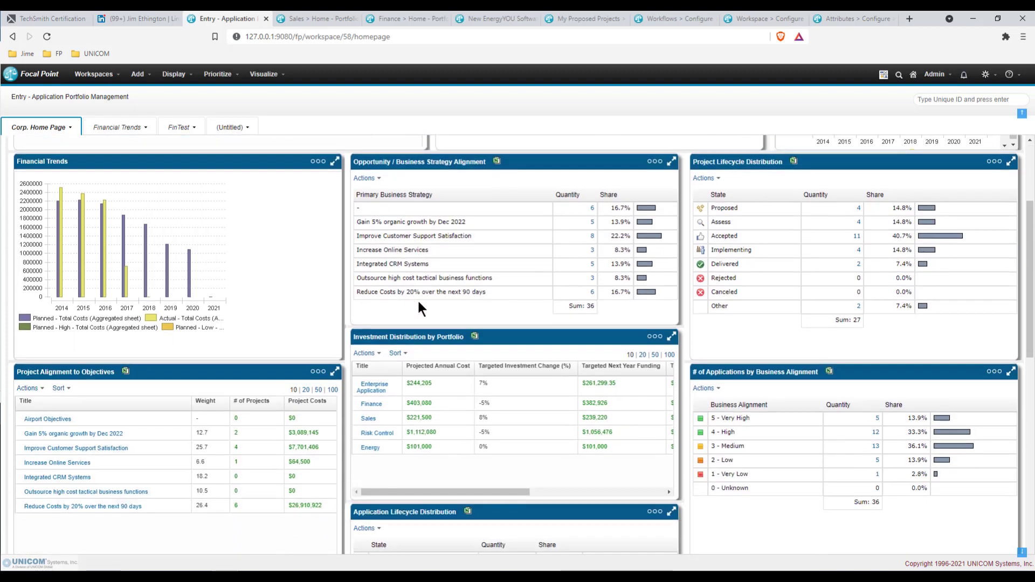
scroll(418, 299, "down", 2)
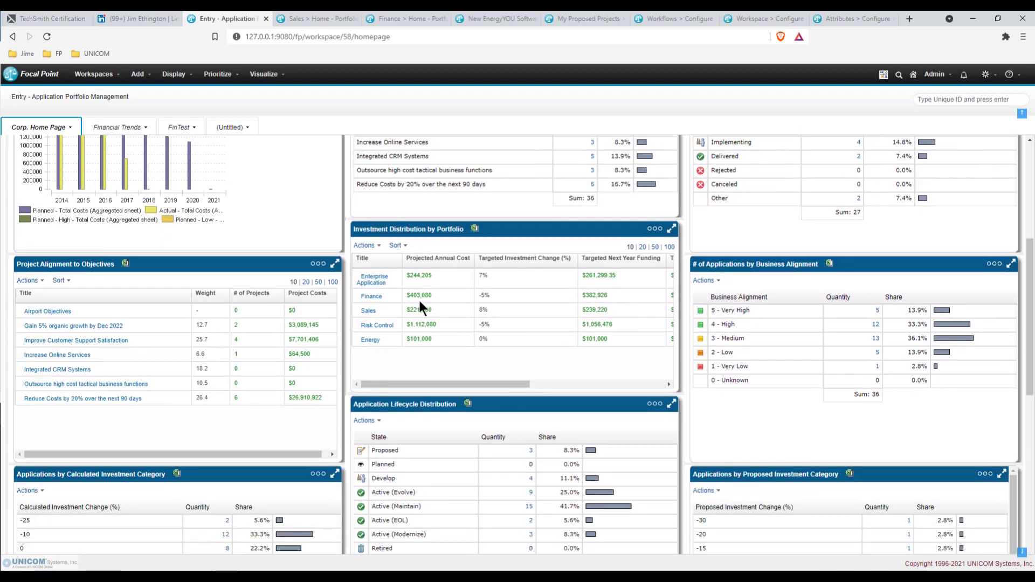
left_click(419, 298)
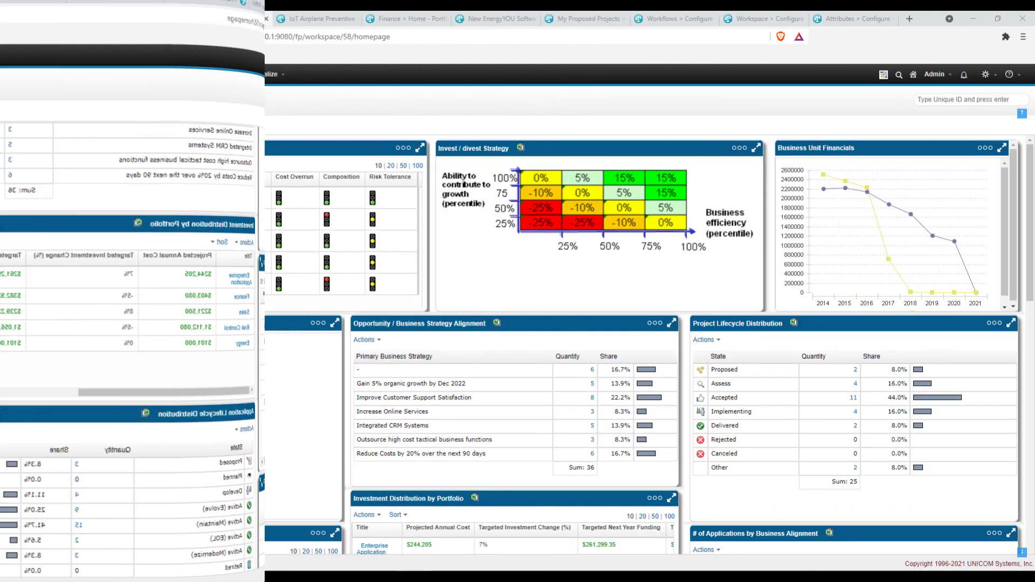
Start a new Project (A) named "Identity Protection", described as a project to update existing applications and close gaps so clients' entities are always protected
left_click(151, 75)
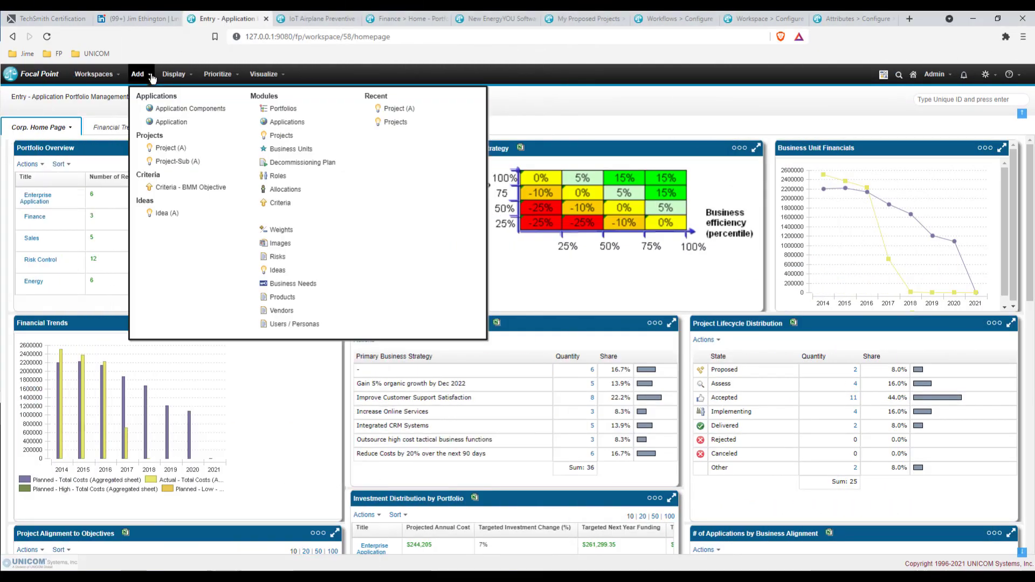
left_click(164, 148)
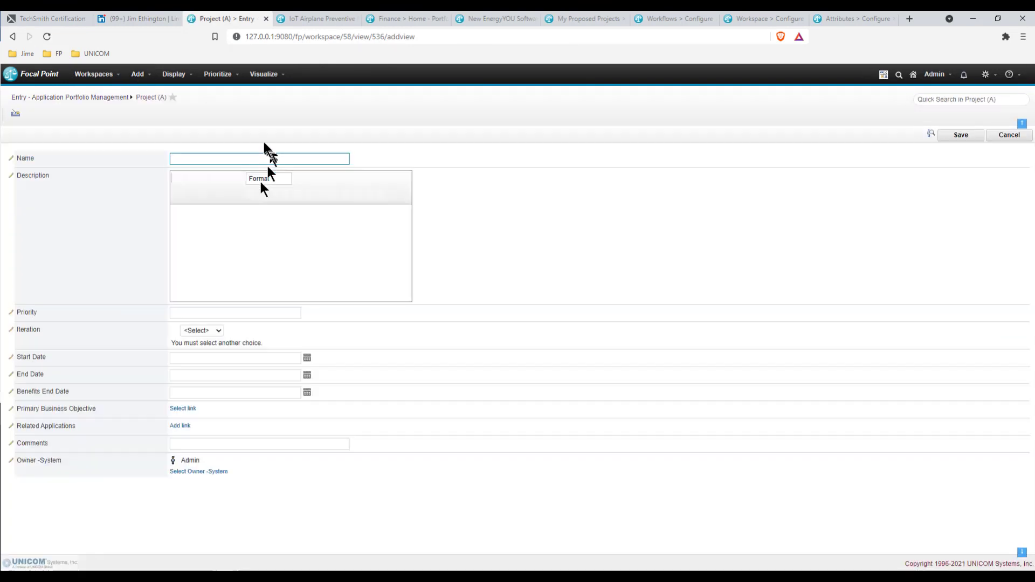
type("Identi")
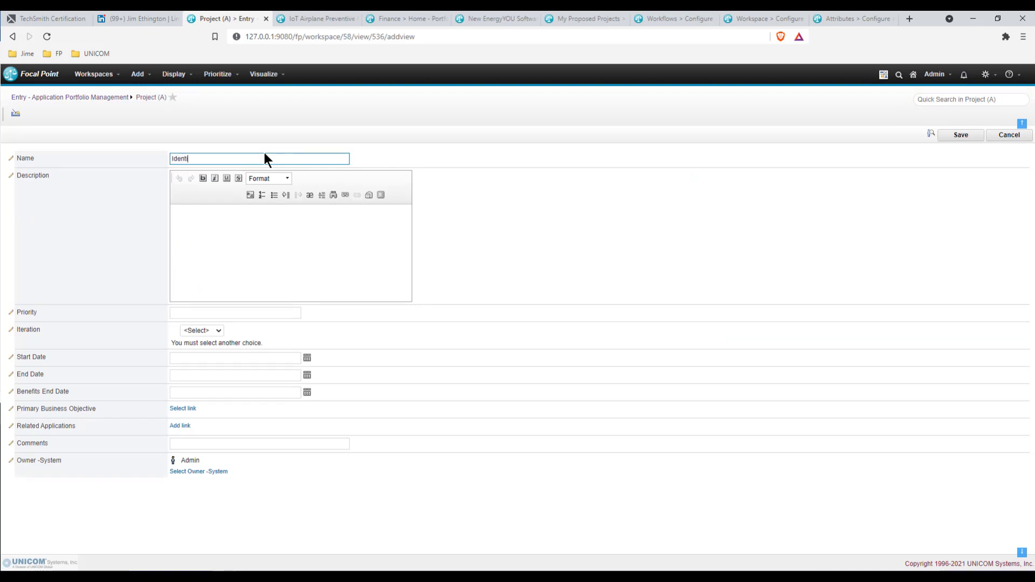
type("ty Protection")
key("Tab")
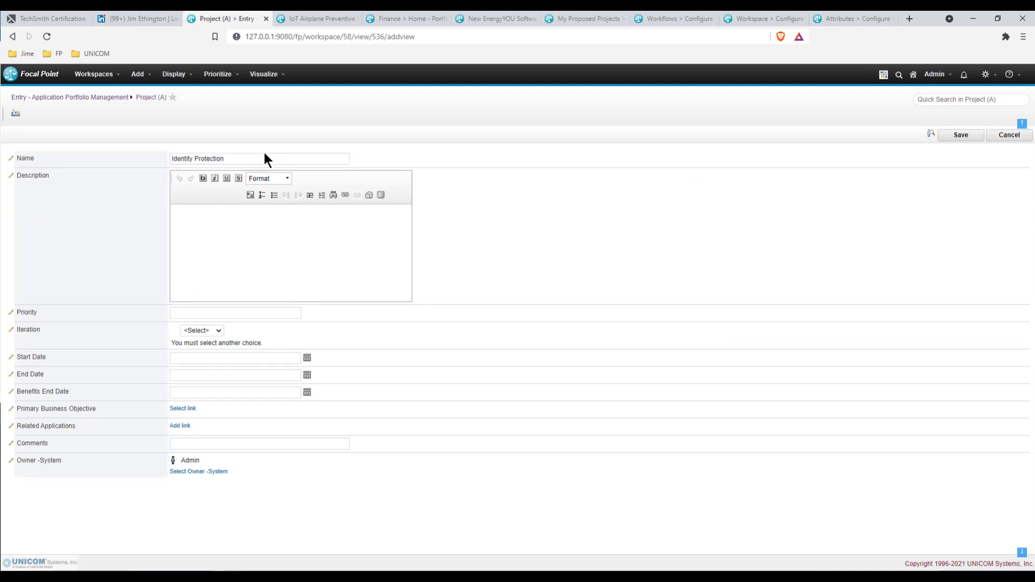
type("We need to ensure that our clients' entities are protected at all times. We therefore, should run this project to go through and update existing applications and close any gaps")
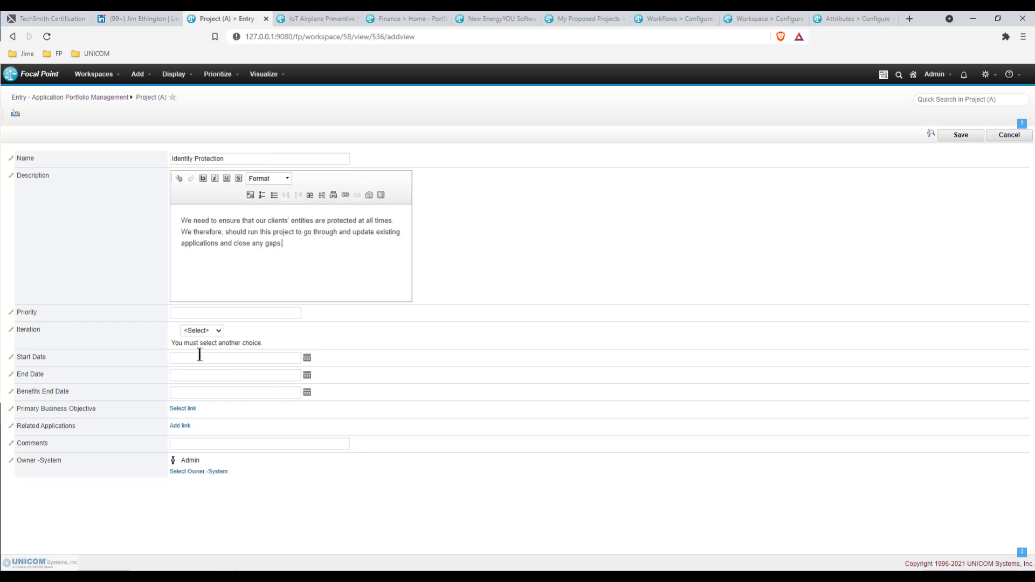
Set the new project's iteration to Iteration 3 and its start date to 10/1/2021
left_click(217, 331)
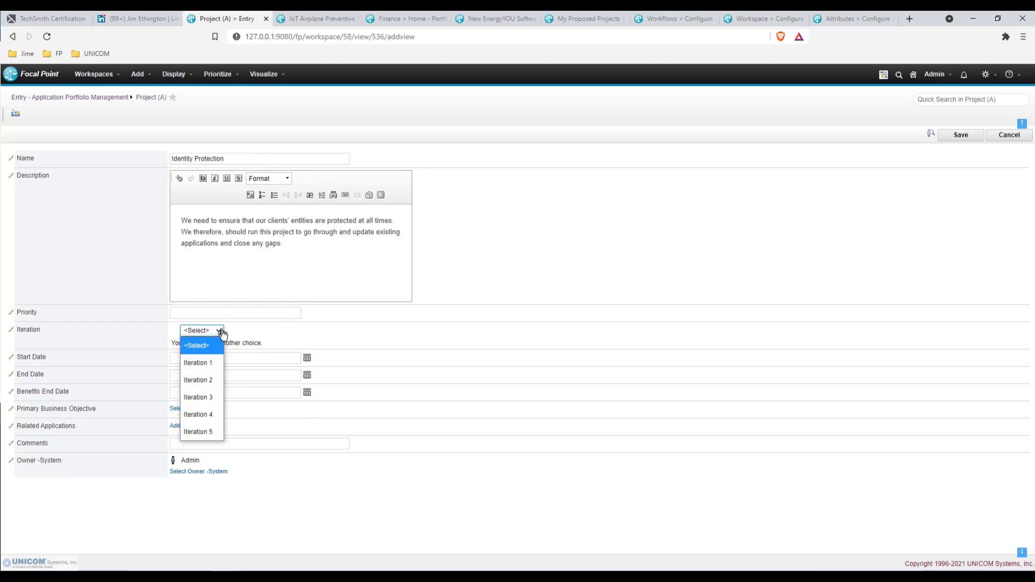
left_click(207, 399)
left_click(307, 350)
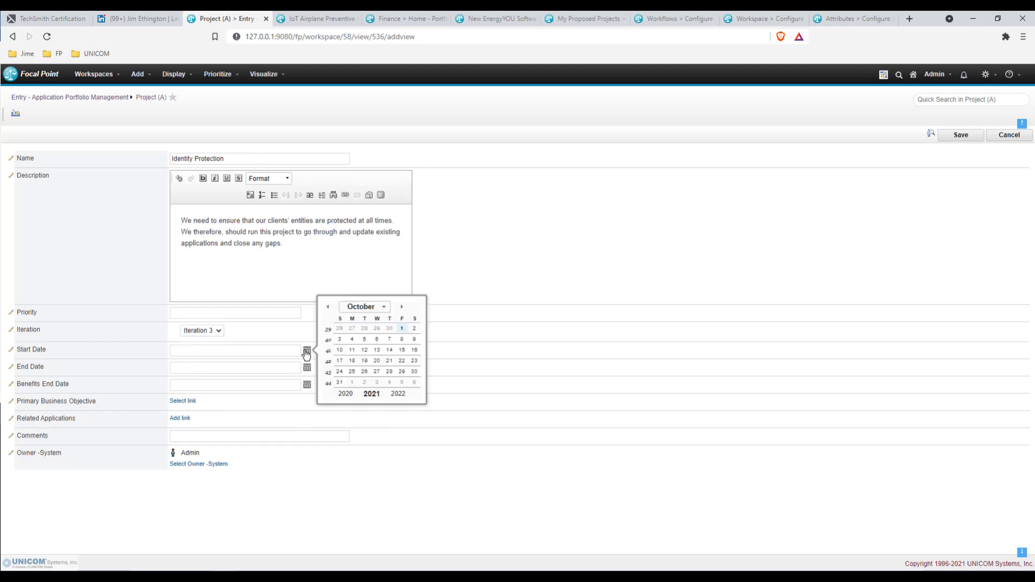
left_click(402, 328)
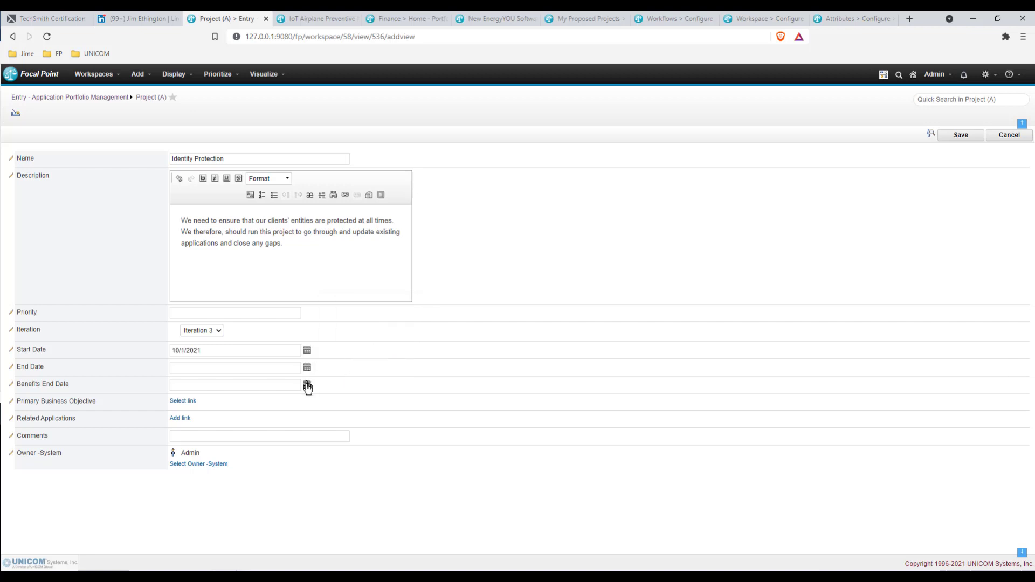
Set the project's benefits end date to 10/28/2022, add the comment "cool" and save the project
left_click(307, 384)
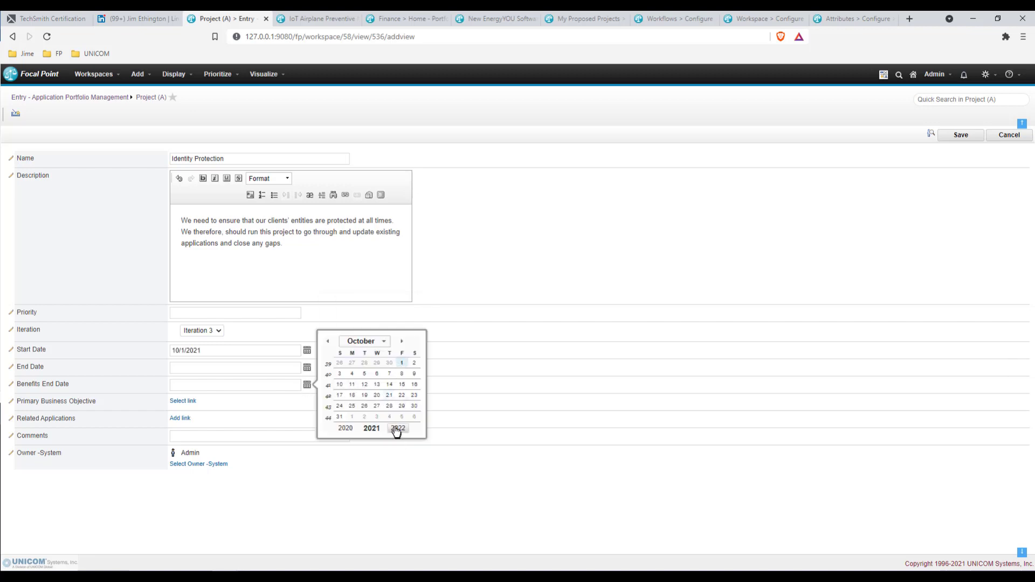
left_click(402, 406)
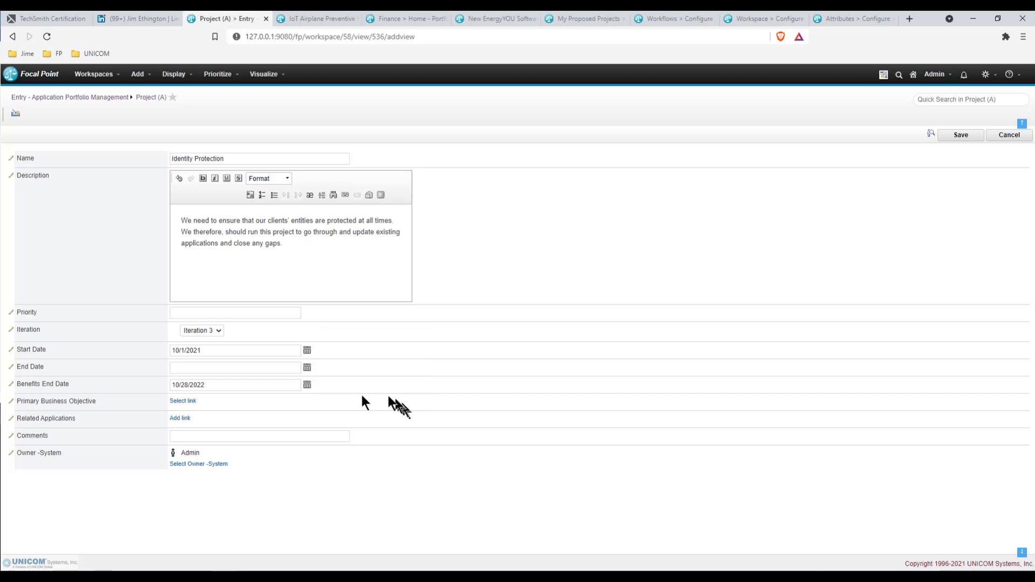
left_click(201, 435)
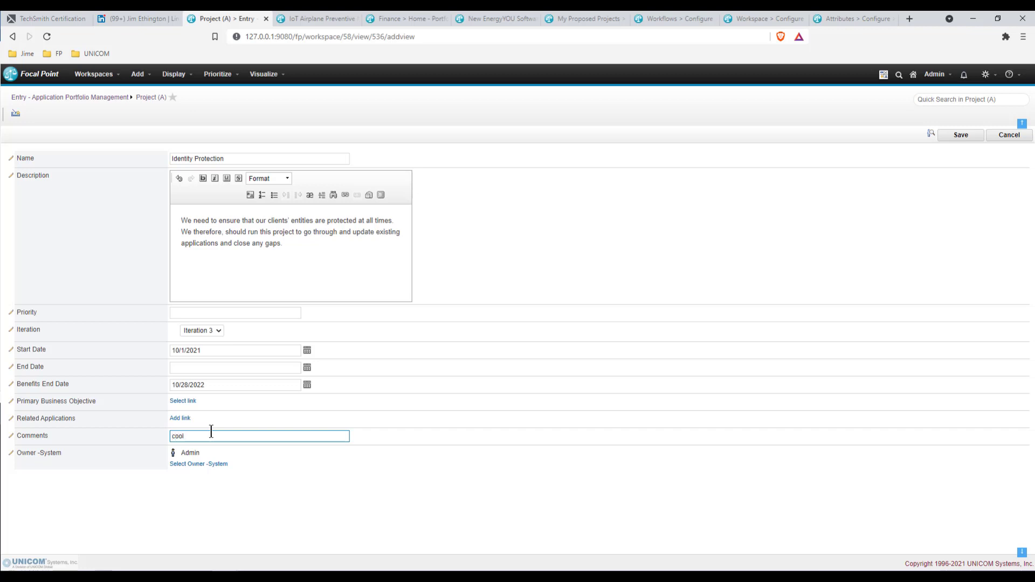
left_click(962, 137)
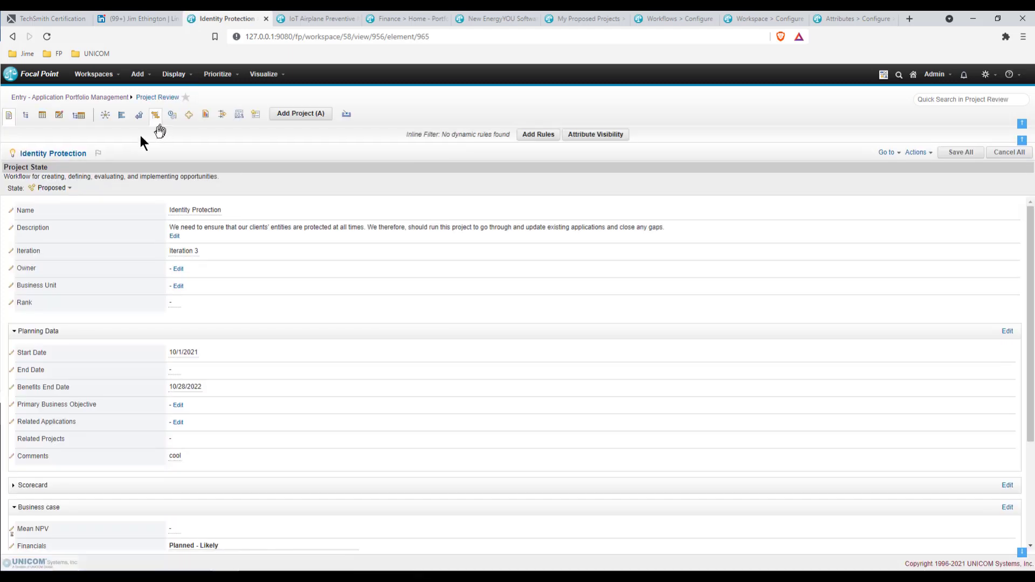
In the My Proposed Projects view, move Identity Protection through the Ready to Assess transition and save it
left_click(173, 76)
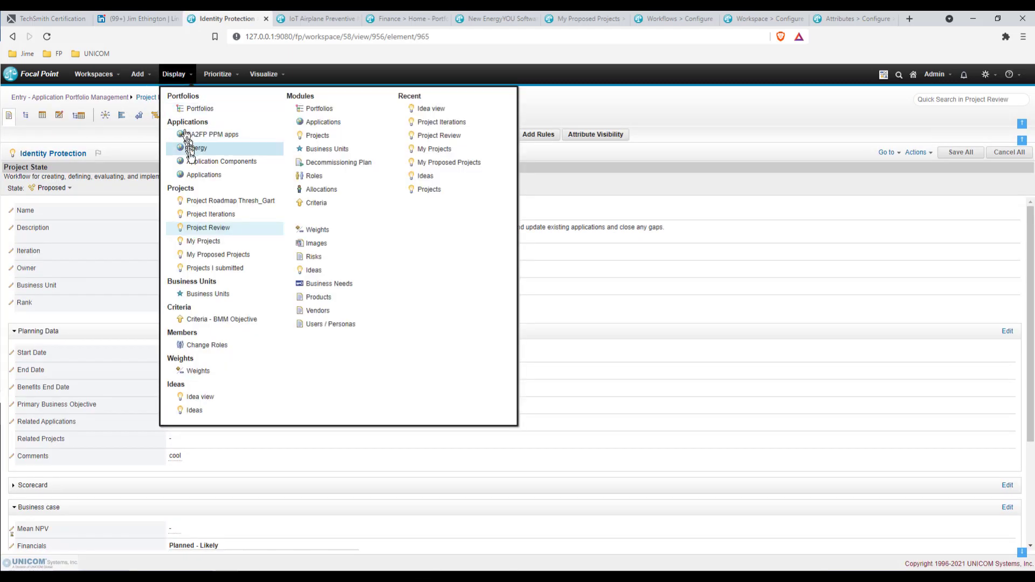
left_click(208, 253)
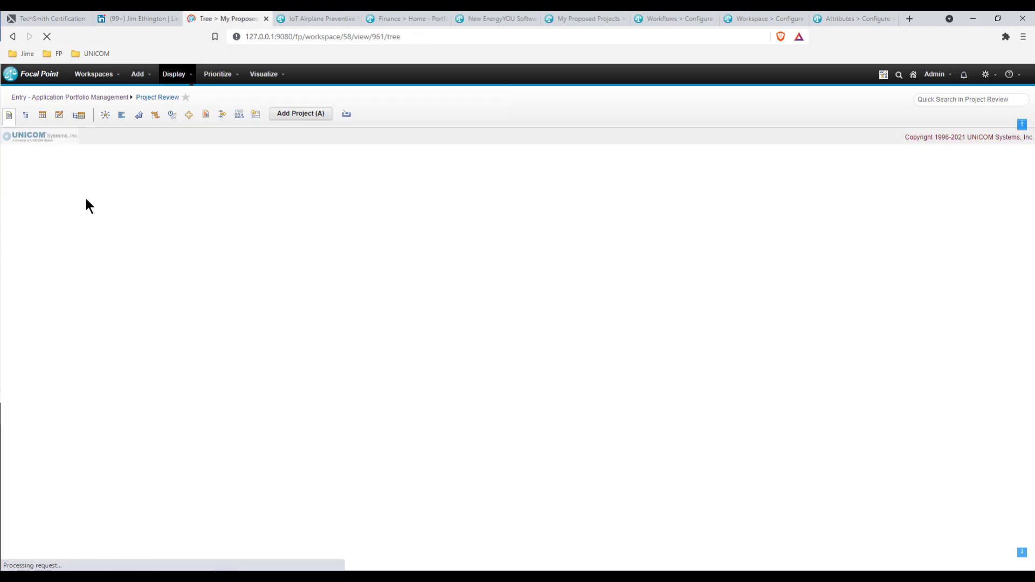
left_click(61, 192)
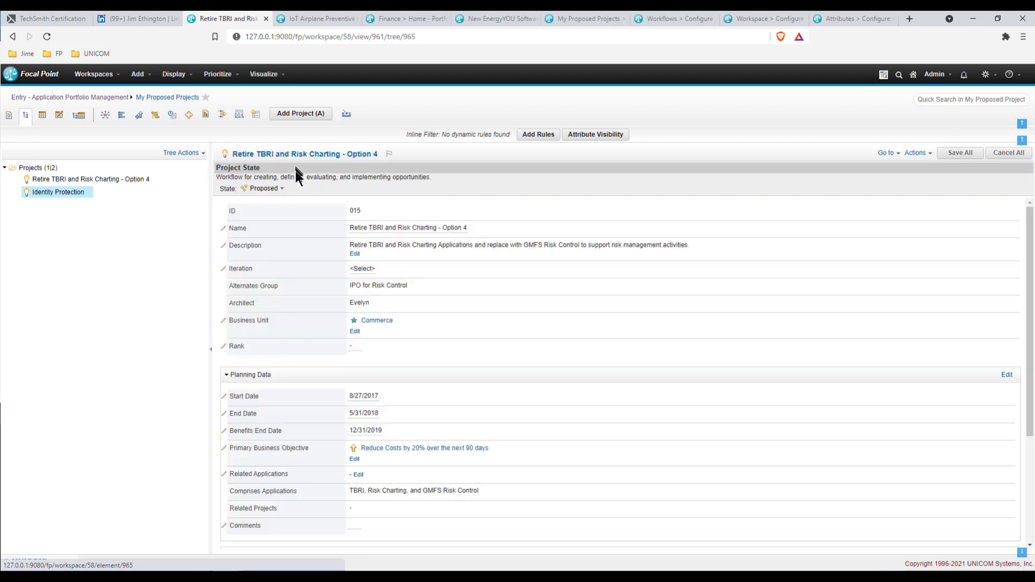
left_click(285, 189)
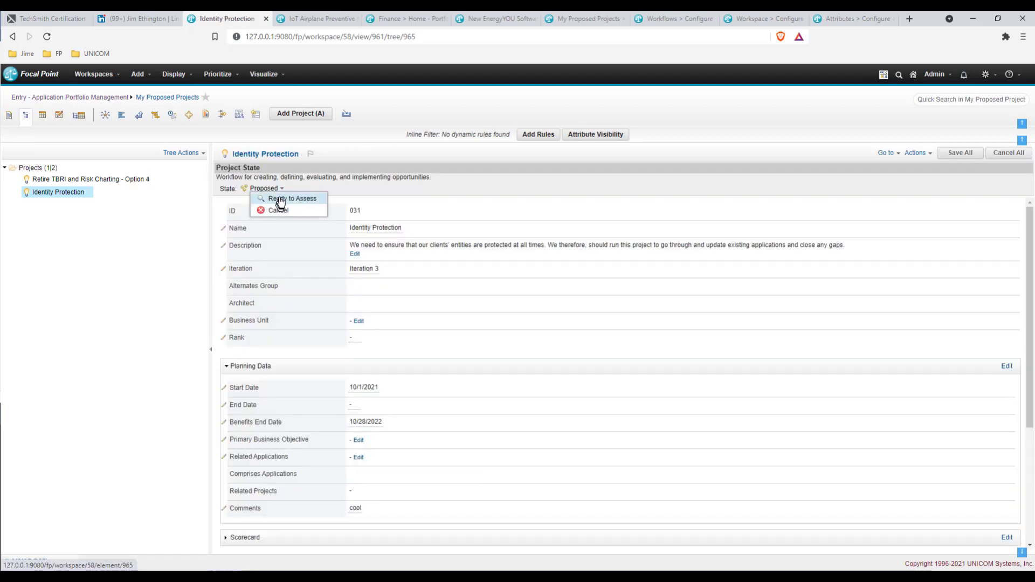
left_click(280, 197)
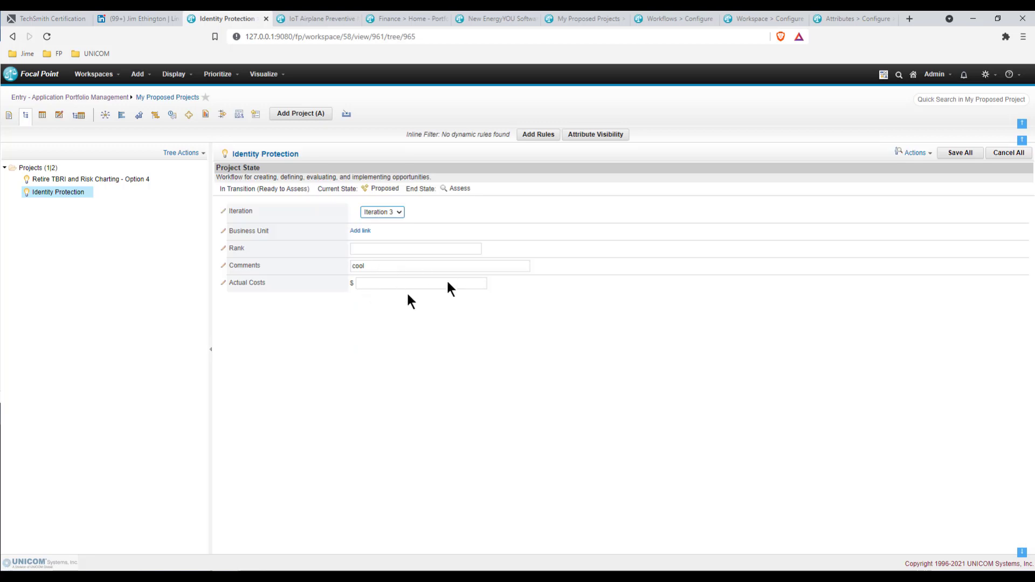
left_click(380, 283)
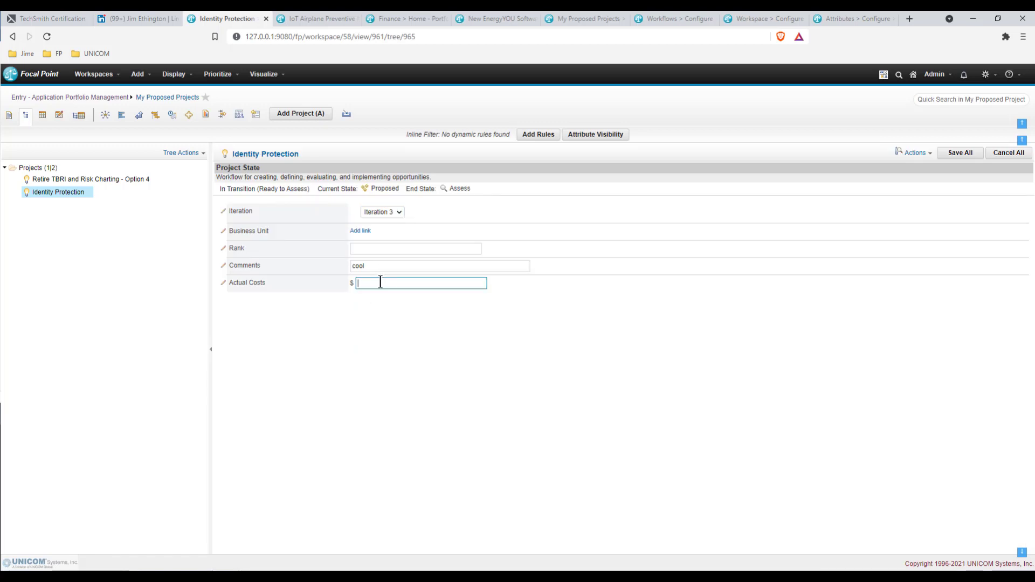
left_click(960, 154)
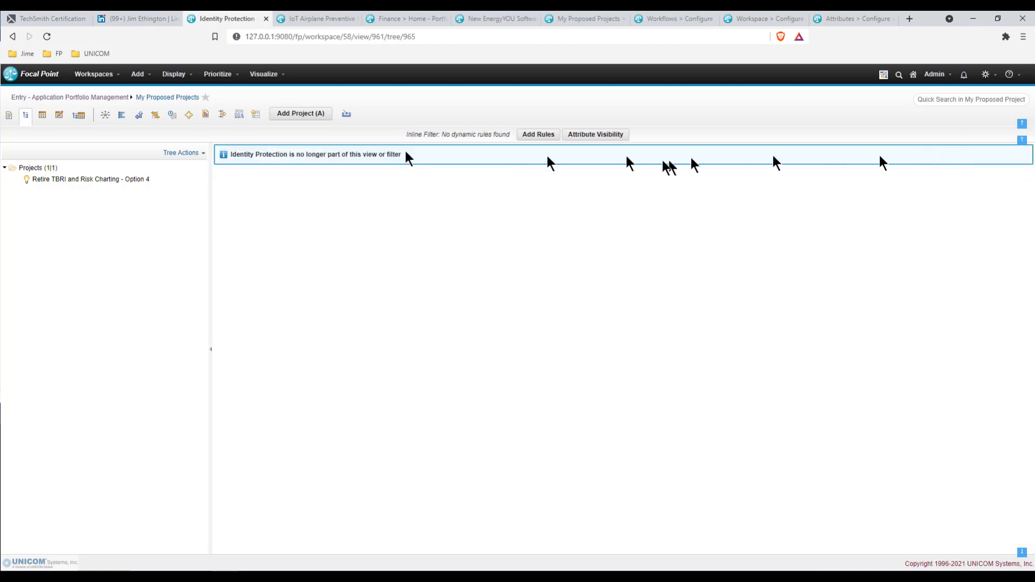
Display the My Projects view and open the Identity Protection project there
left_click(191, 75)
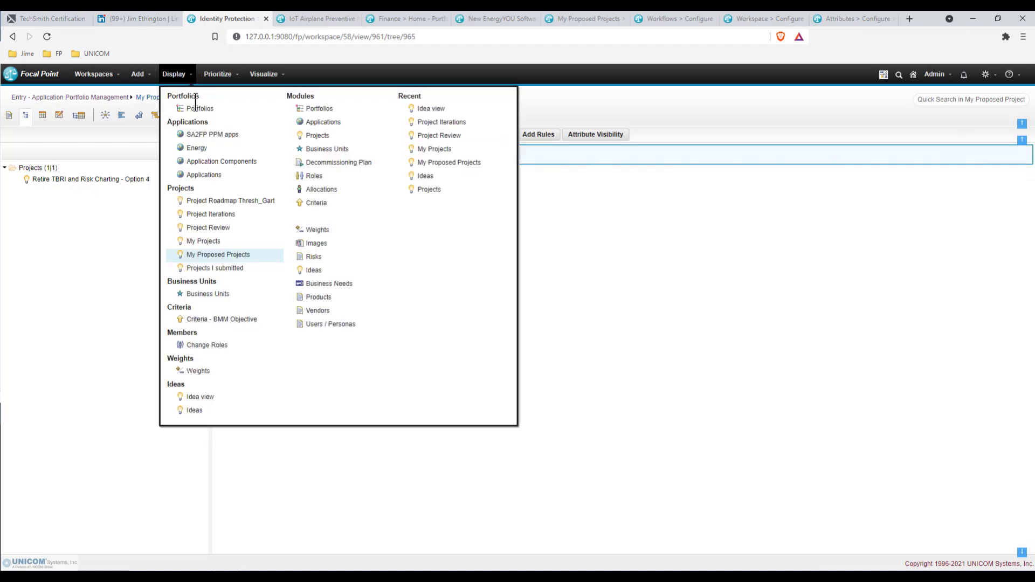
left_click(204, 243)
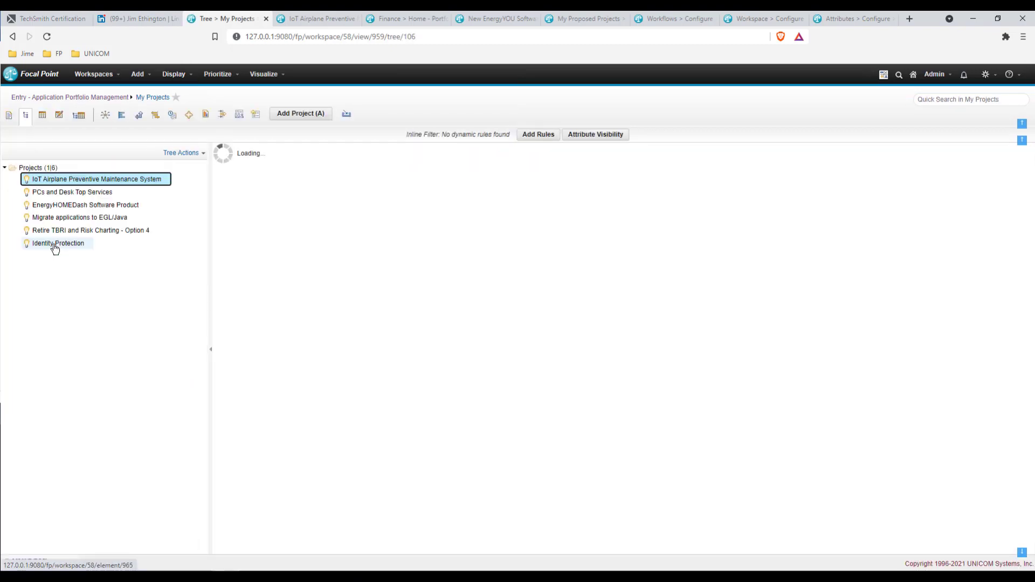
left_click(55, 245)
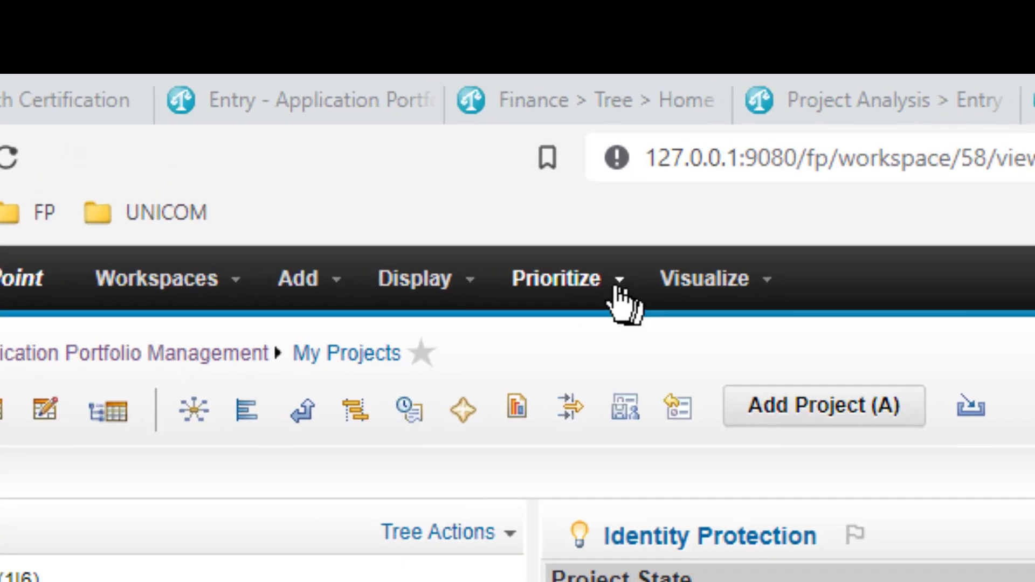
In Project Analysis, compare the two projects' details and submit a ">" priority rating for Cognitive Ads on Kiosks over New IoT Meter Project
left_click(298, 111)
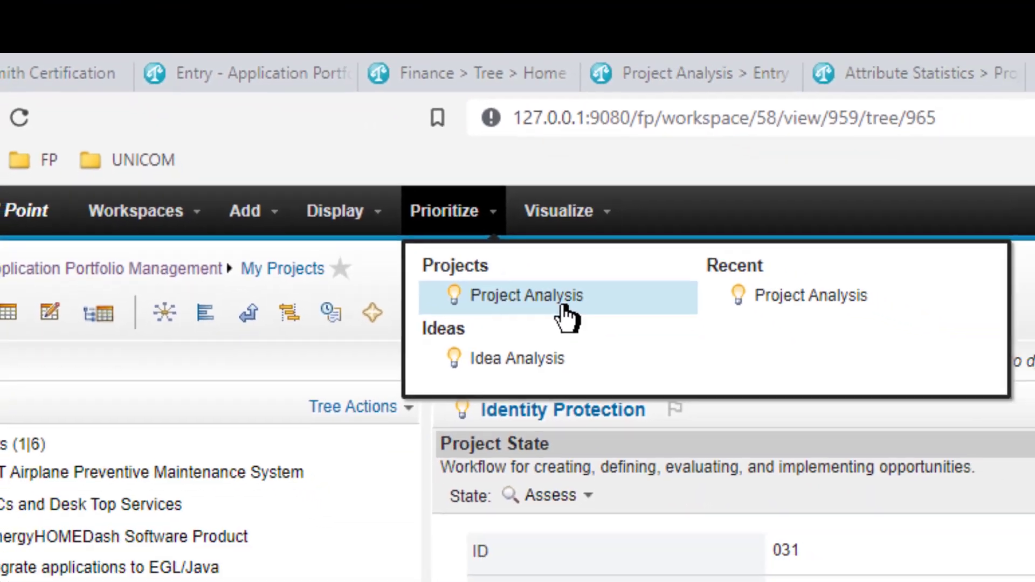
left_click(566, 315)
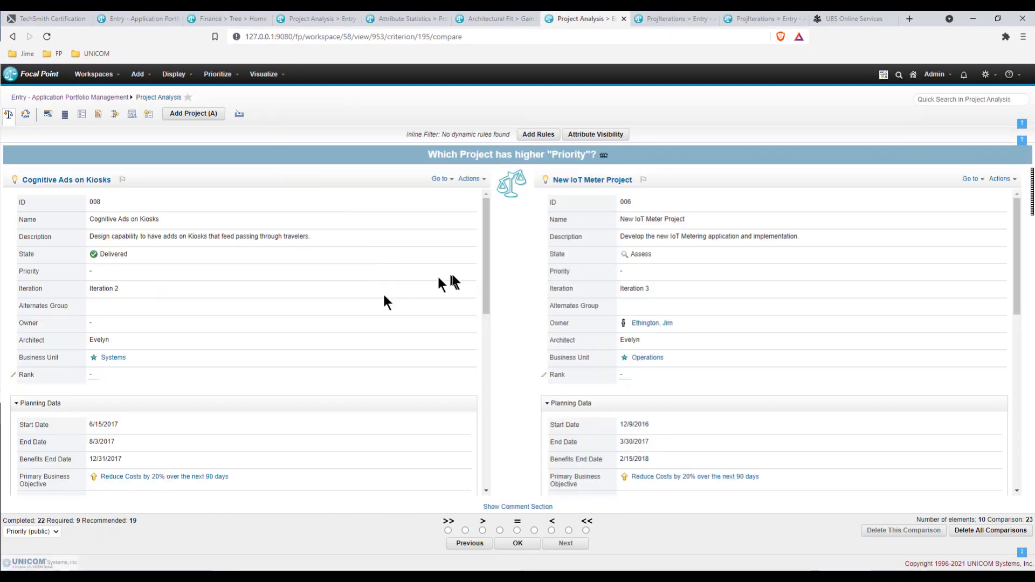
scroll(450, 271, "down", 3)
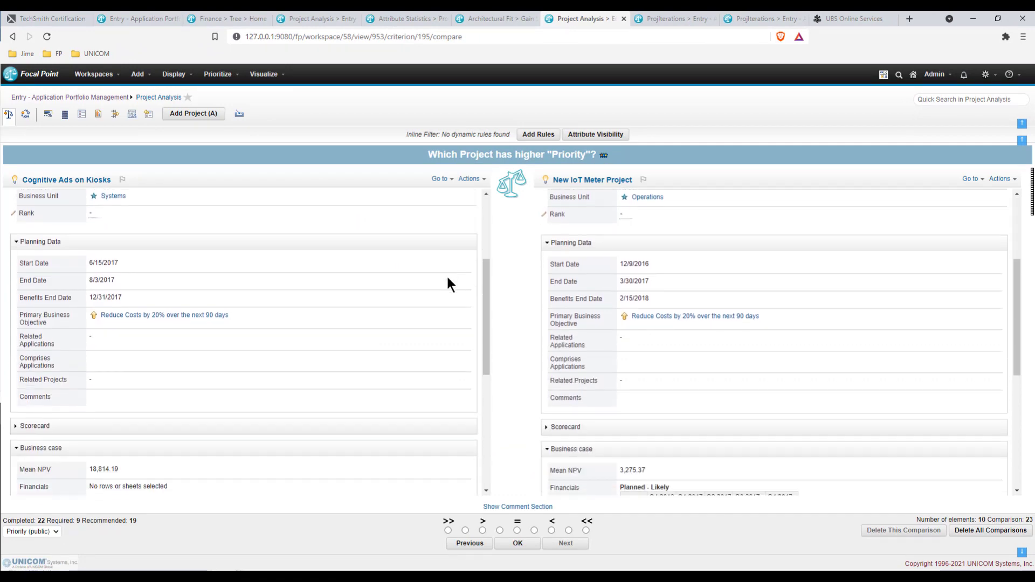
scroll(446, 278, "down", 5)
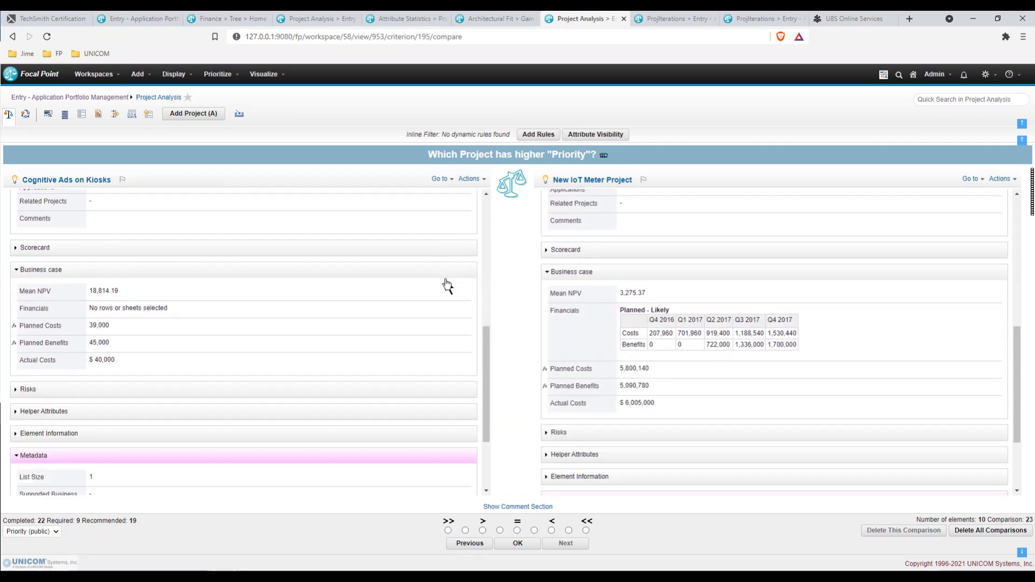
scroll(440, 280, "up", 8)
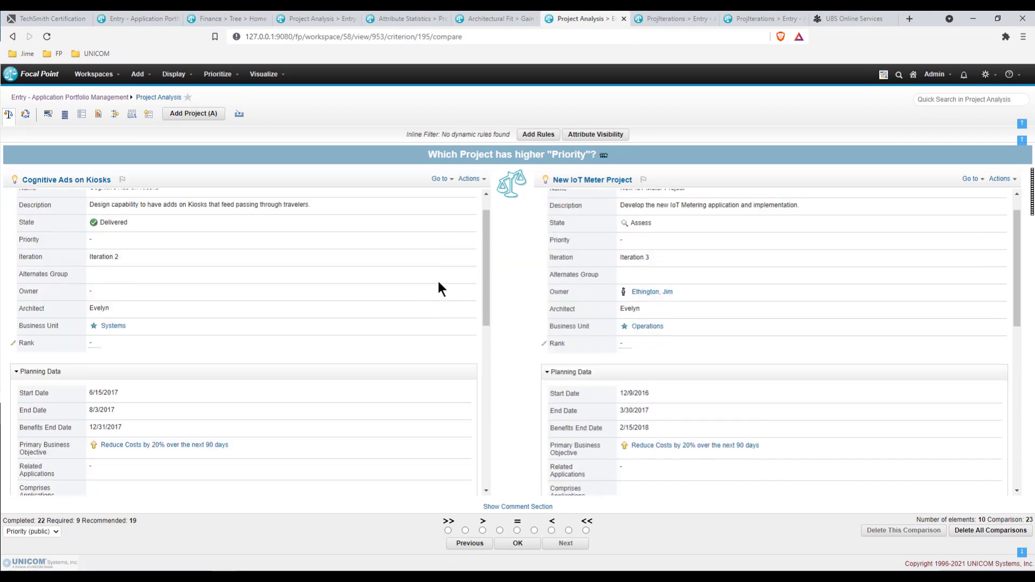
scroll(435, 279, "up", 1)
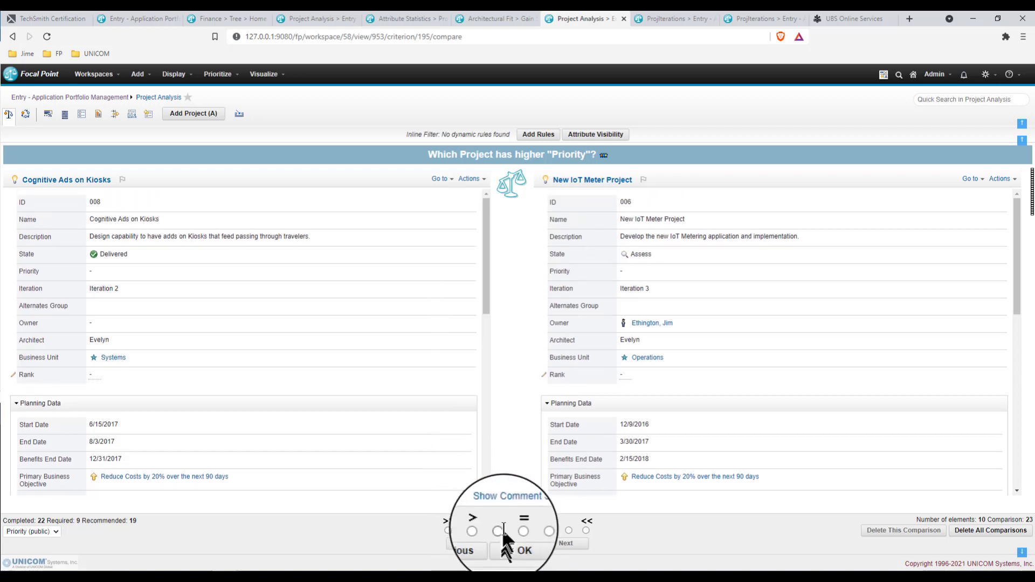
left_click(483, 530)
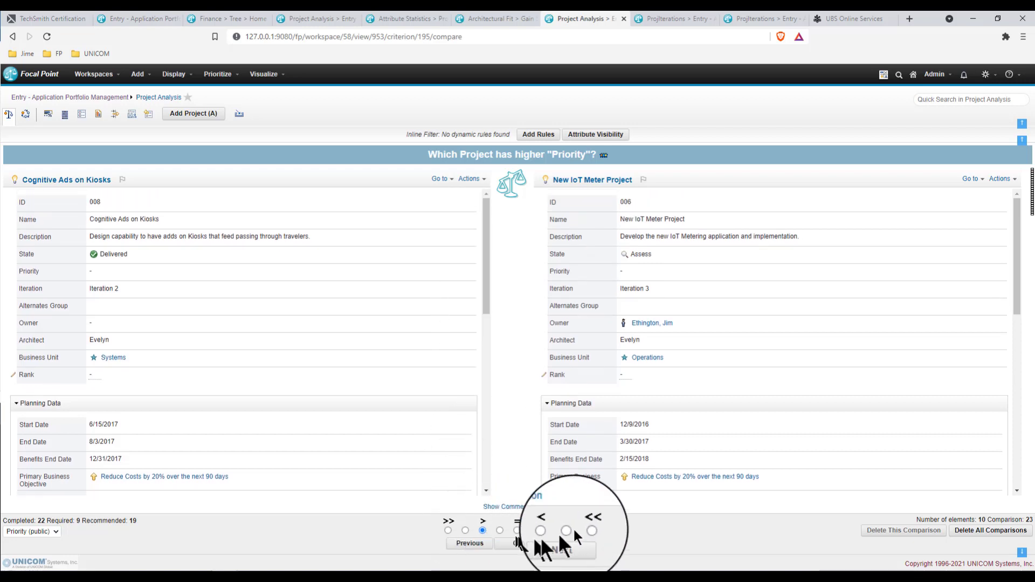
left_click(515, 543)
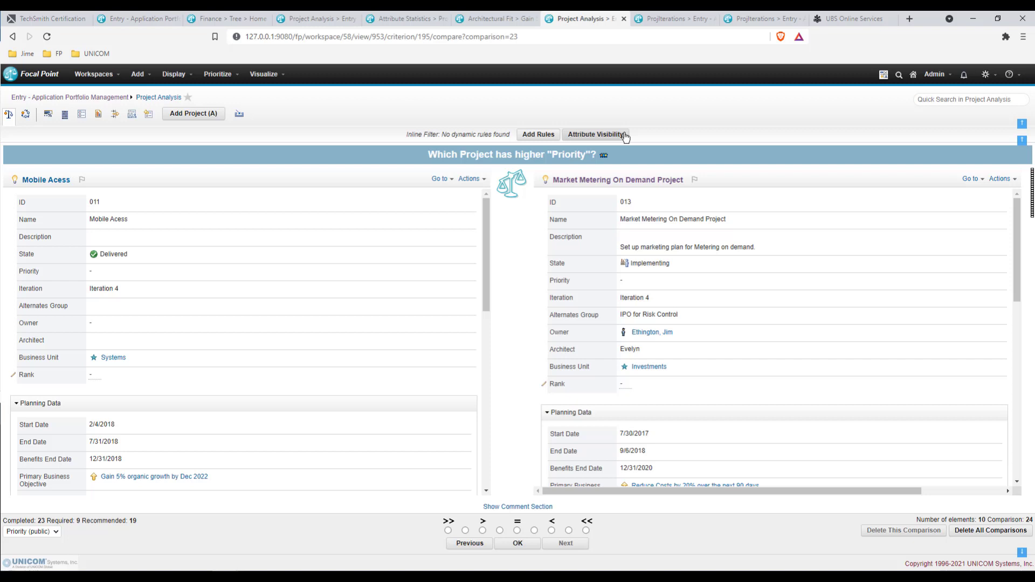
Visualize the projects with the ProjIterations chart
left_click(283, 76)
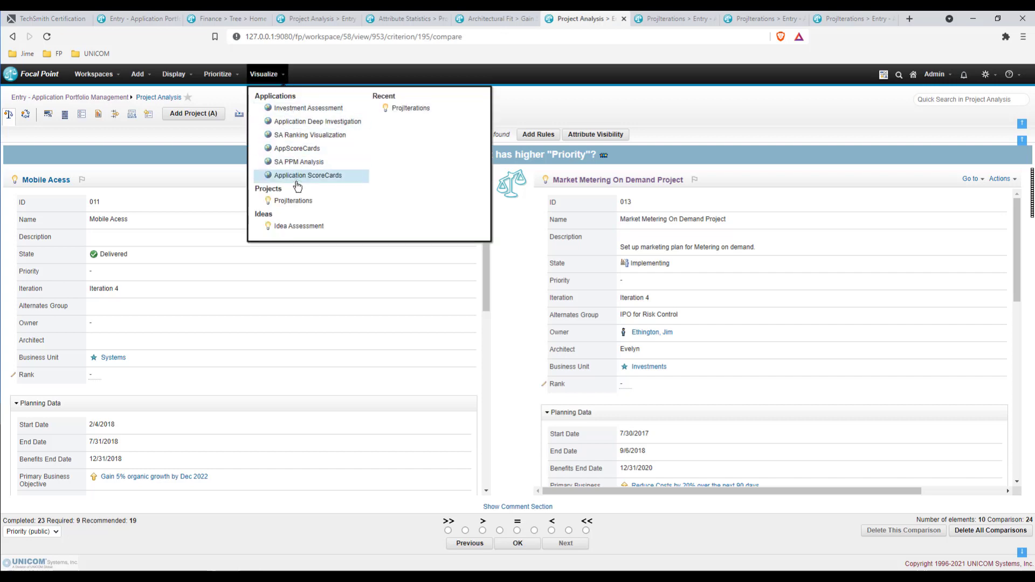
left_click(293, 201)
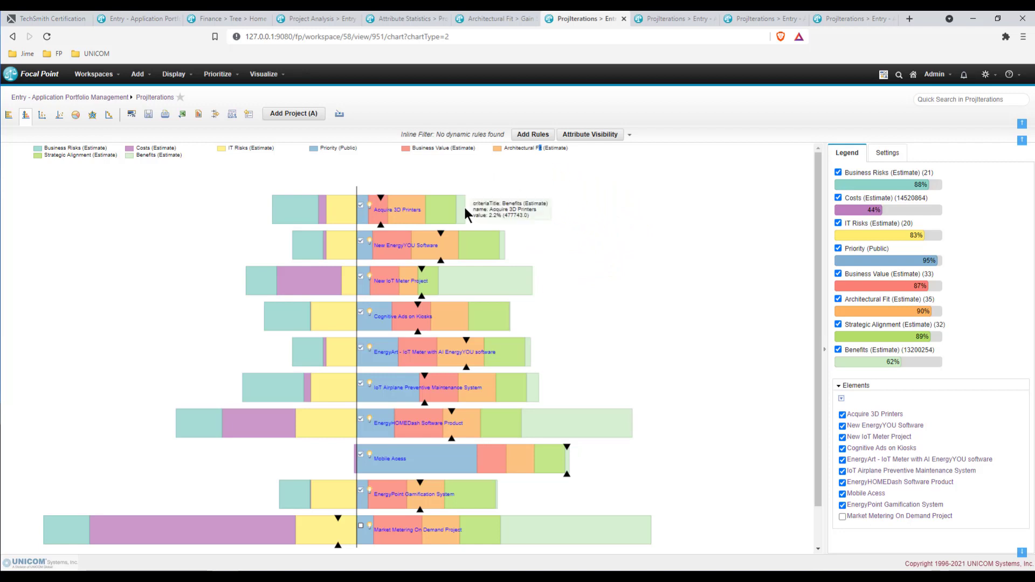
Exclude and re-include the Business Risks, Costs and IT Risks criteria one at a time to compare the projects' total scores
mouse_move(440, 234)
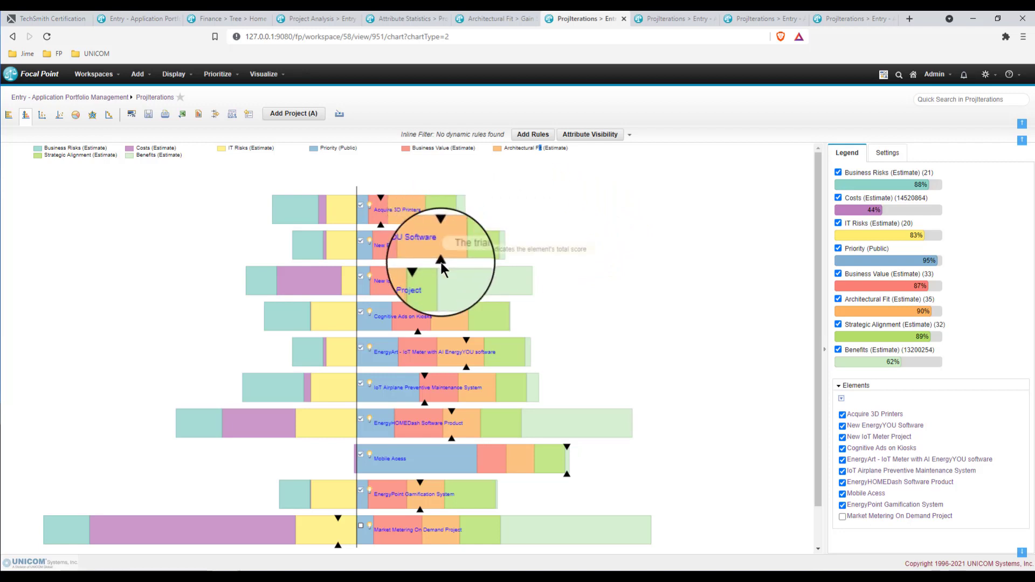
mouse_move(466, 341)
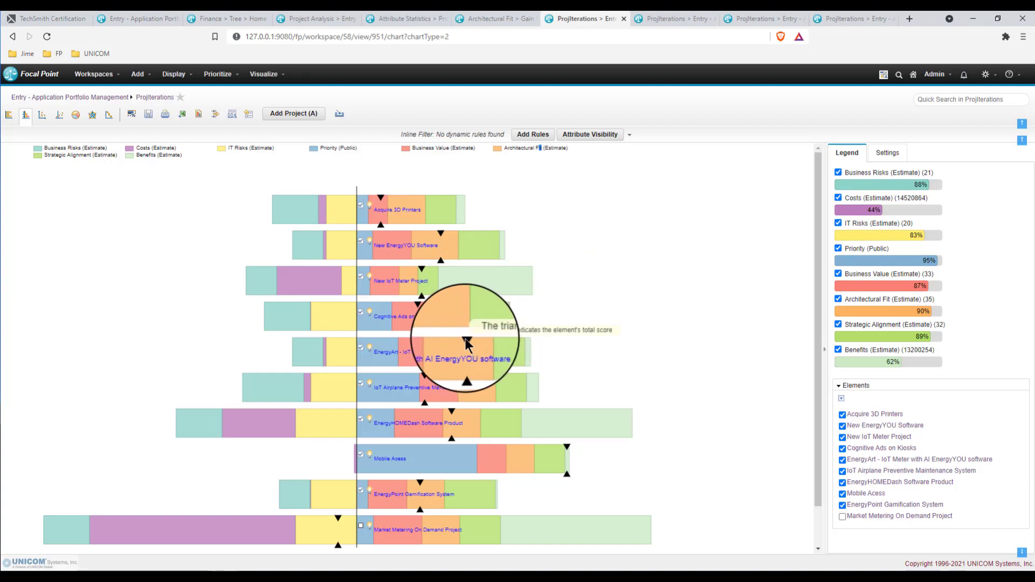
mouse_move(565, 465)
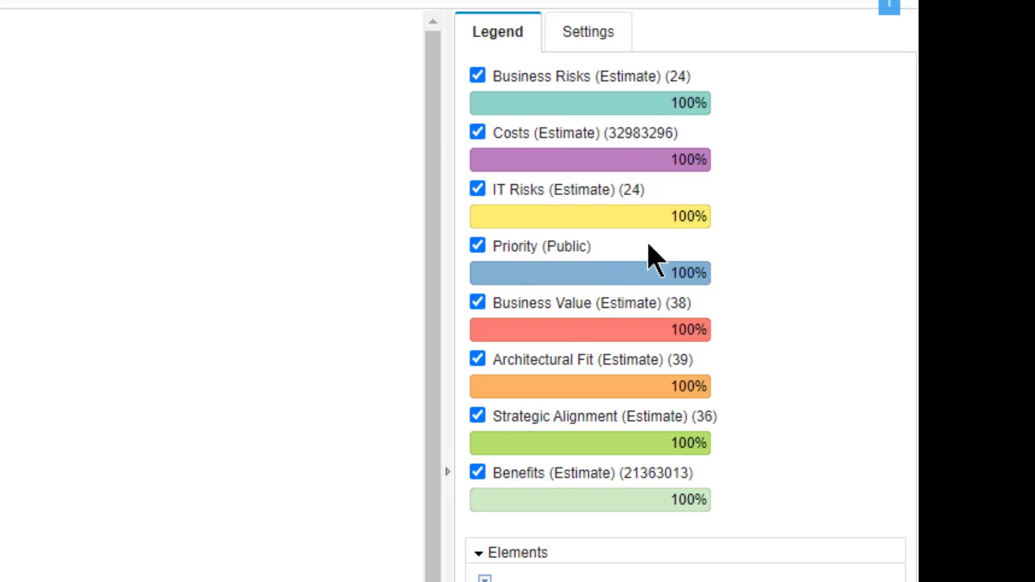
left_click(476, 76)
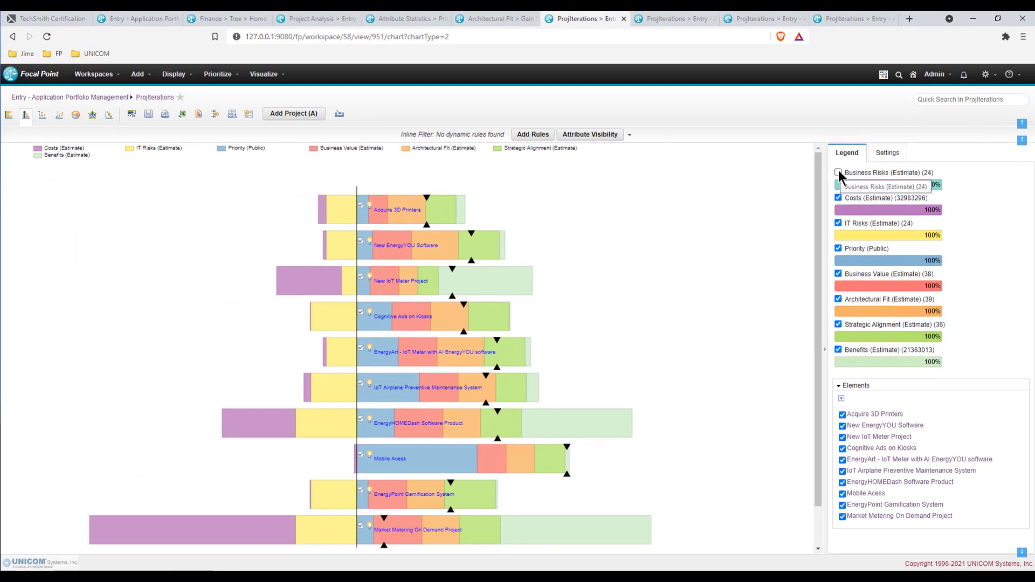
left_click(838, 173)
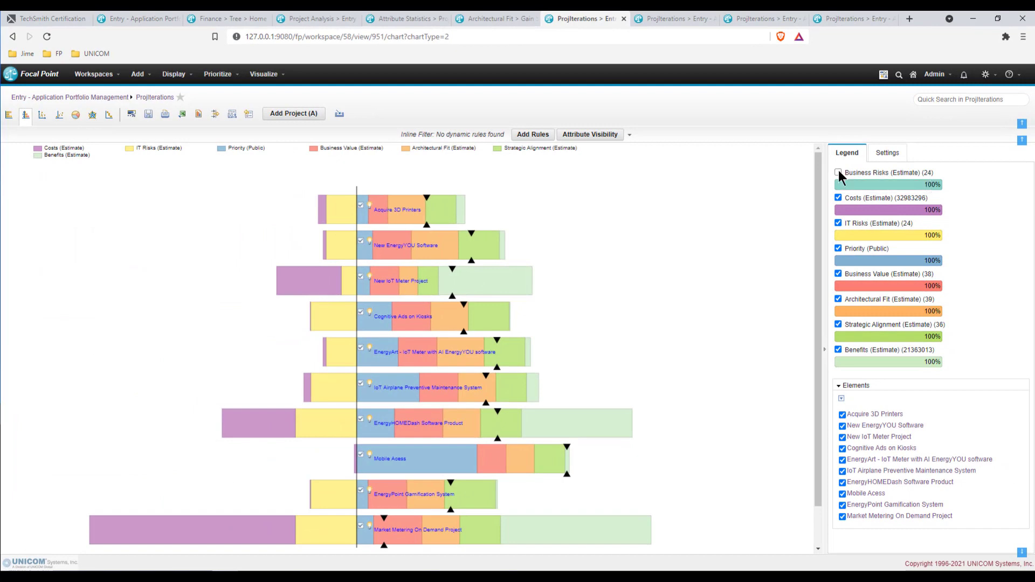
left_click(838, 198)
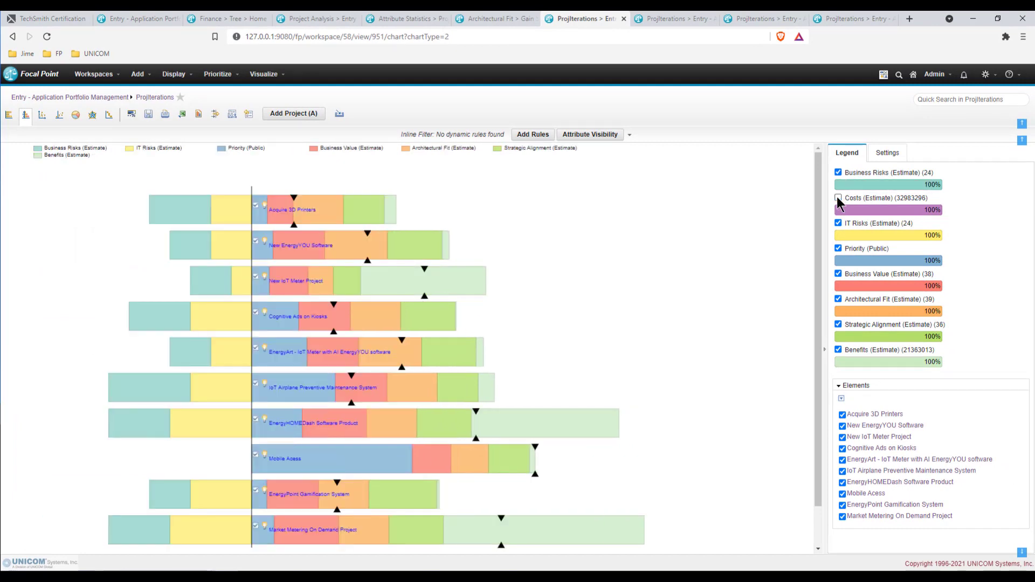
left_click(838, 198)
left_click(838, 223)
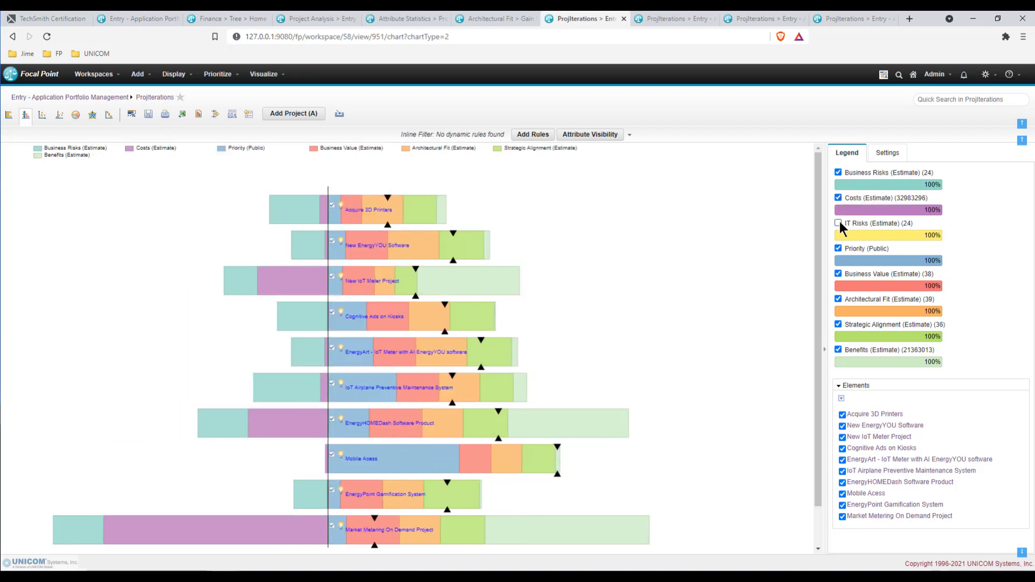
left_click(838, 223)
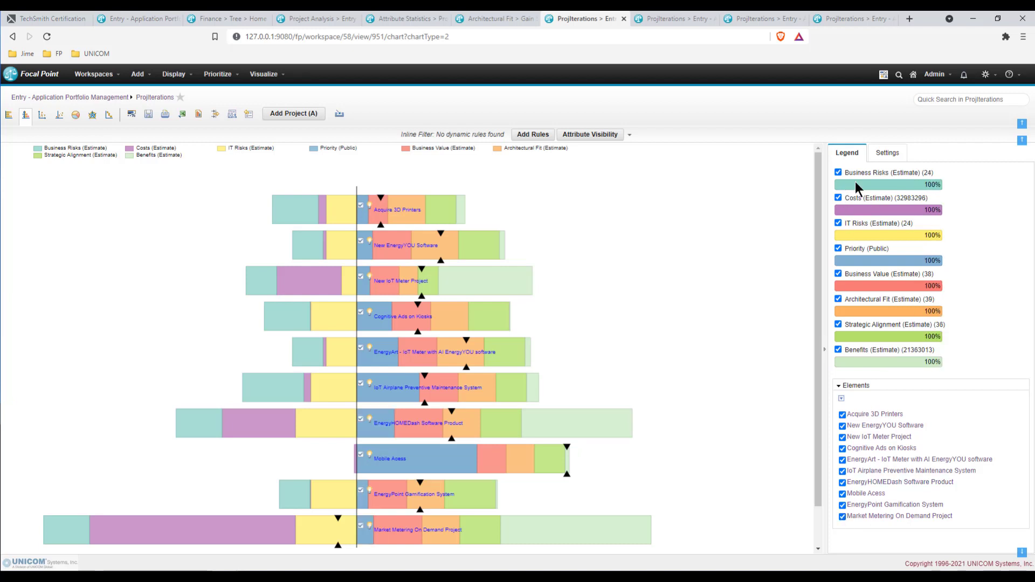
Try raising the IT Risks (Estimate) weight to 34%, and restore the balanced criteria weights
left_click(885, 153)
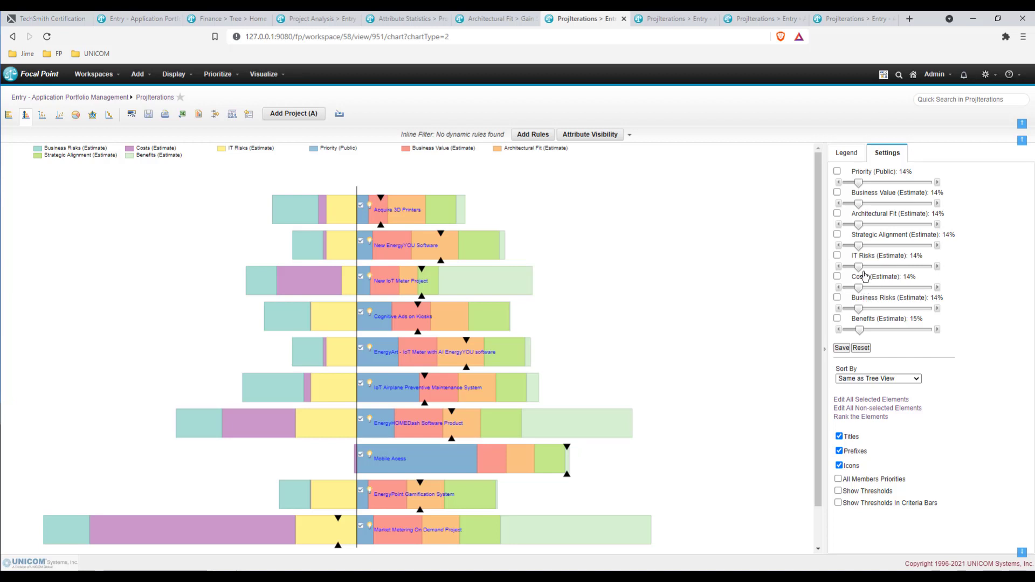
left_click_drag(864, 270, 877, 271)
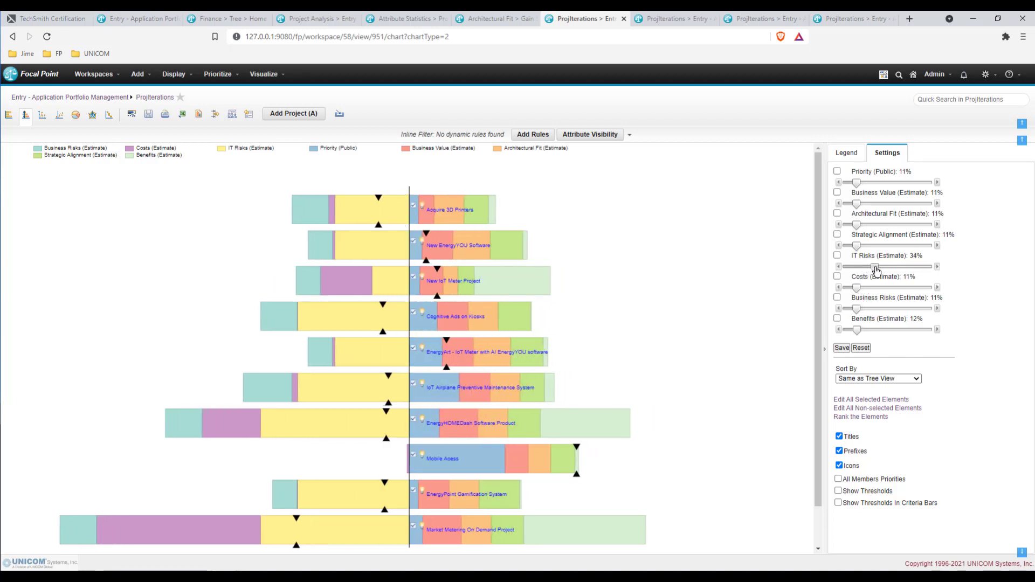
left_click_drag(877, 272, 860, 309)
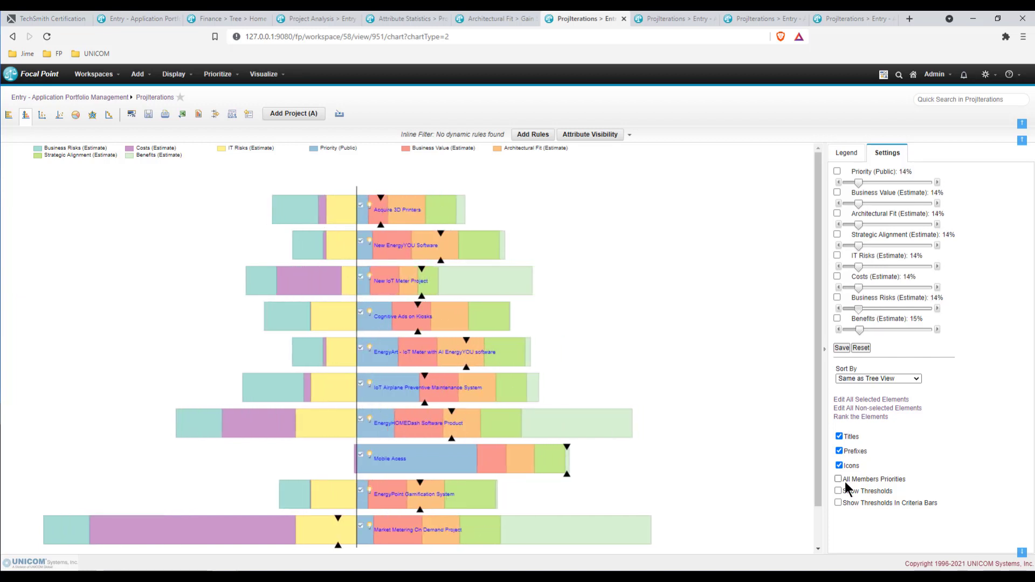
Rank the elements with the 1, 2, 3 scheme and store the ranks in the Rank attribute, replacing its existing values
left_click(869, 419)
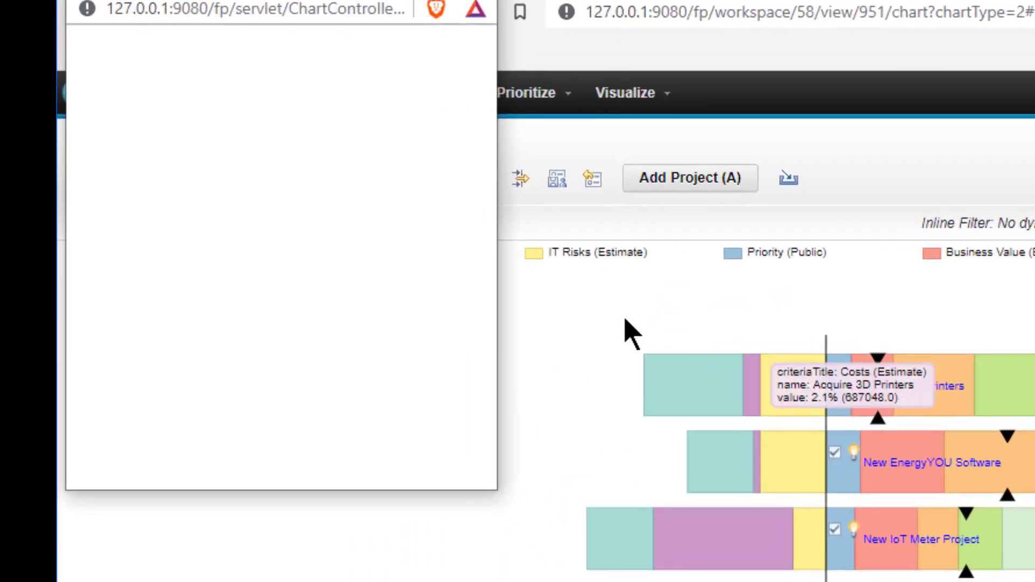
left_click(360, 63)
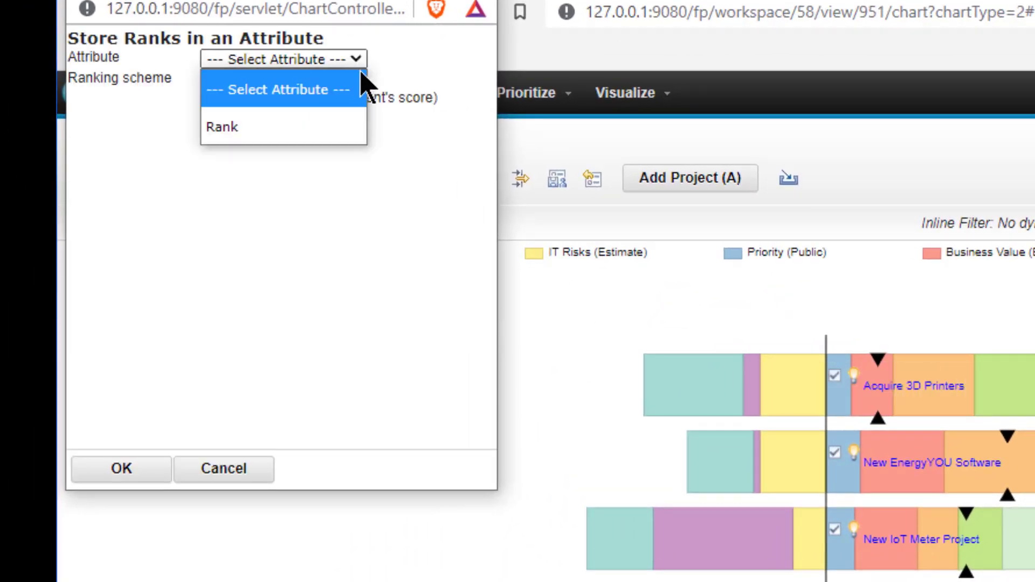
left_click(304, 139)
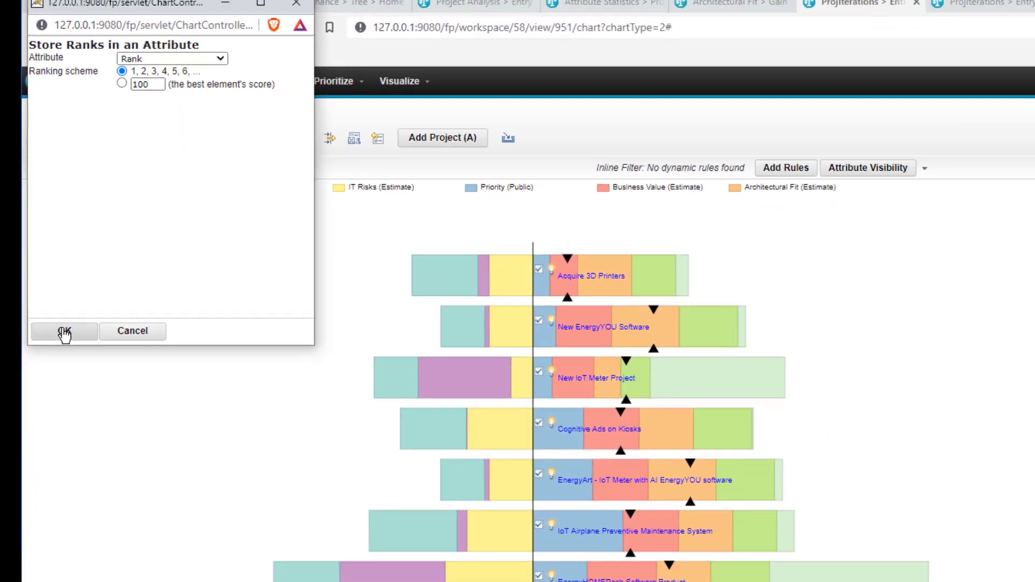
left_click(122, 469)
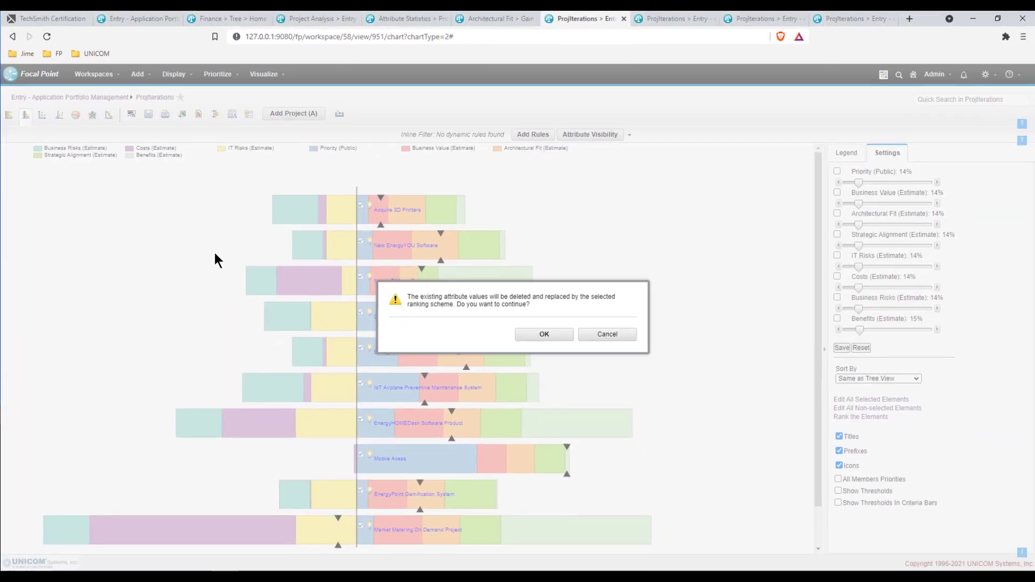
left_click(544, 334)
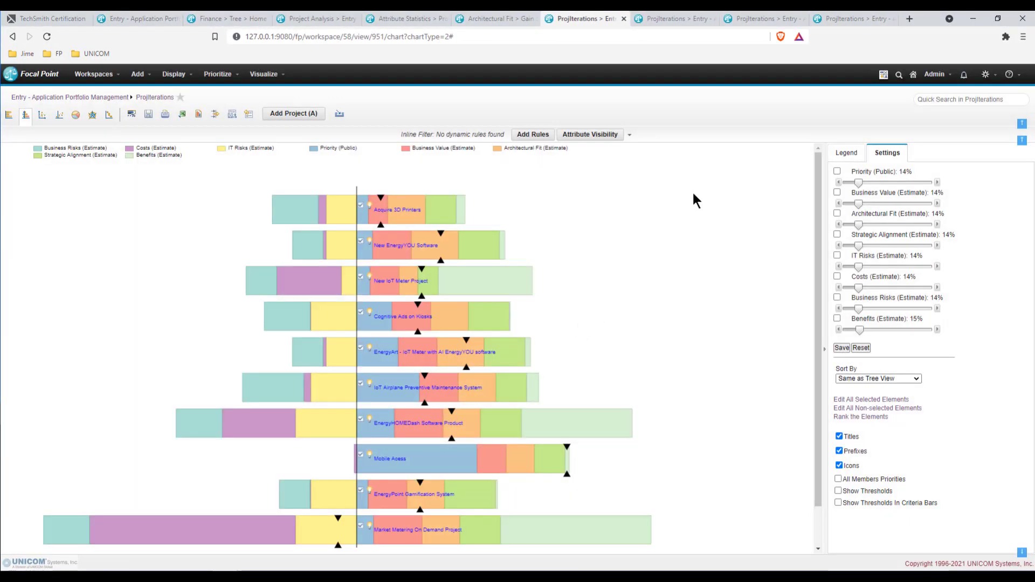
Exclude Market Metering On Demand Project from the charted elements and view the projects as bubble, Stacked XY and pie charts
left_click(846, 154)
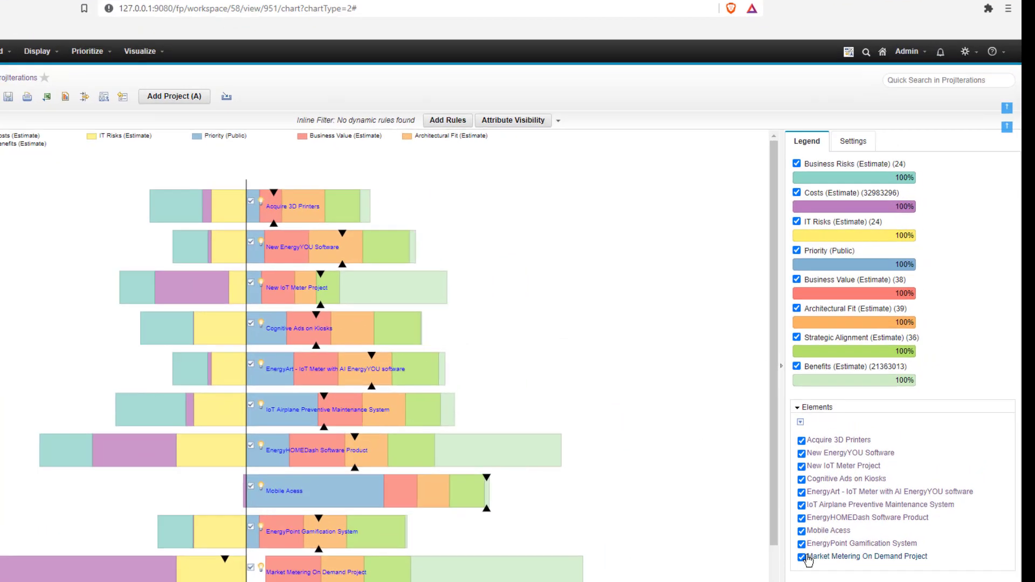
left_click(842, 516)
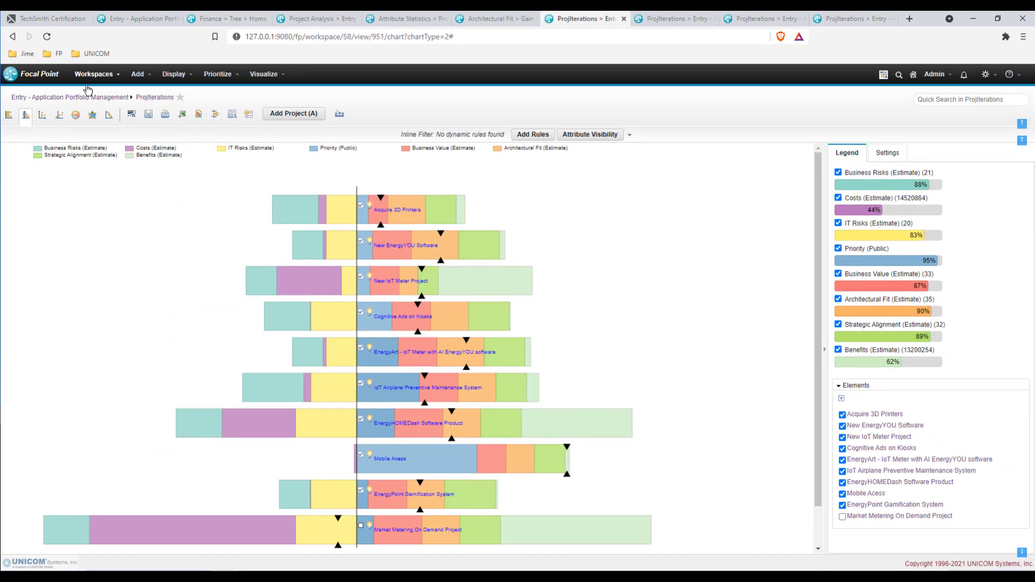
left_click(42, 114)
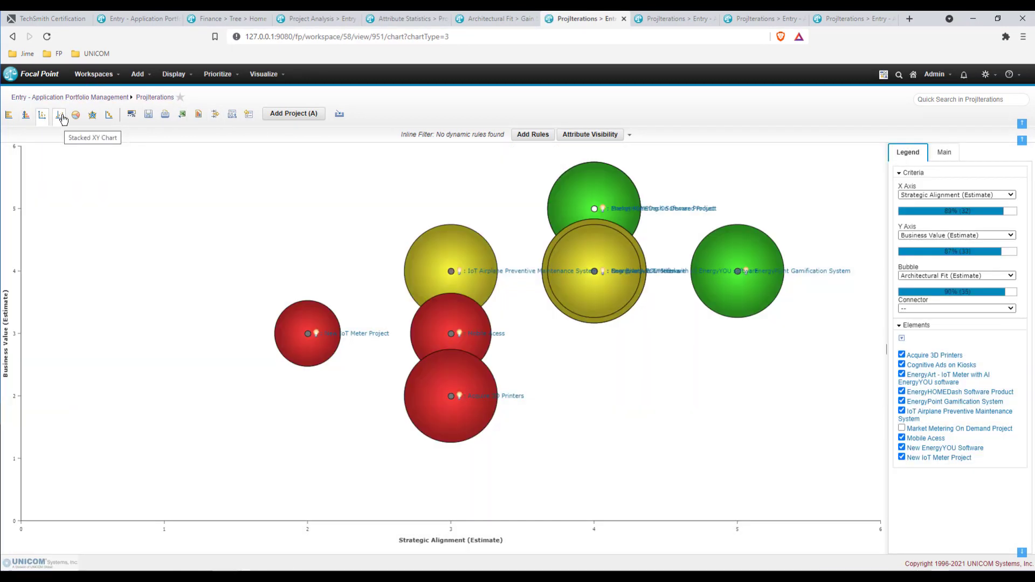
left_click(61, 116)
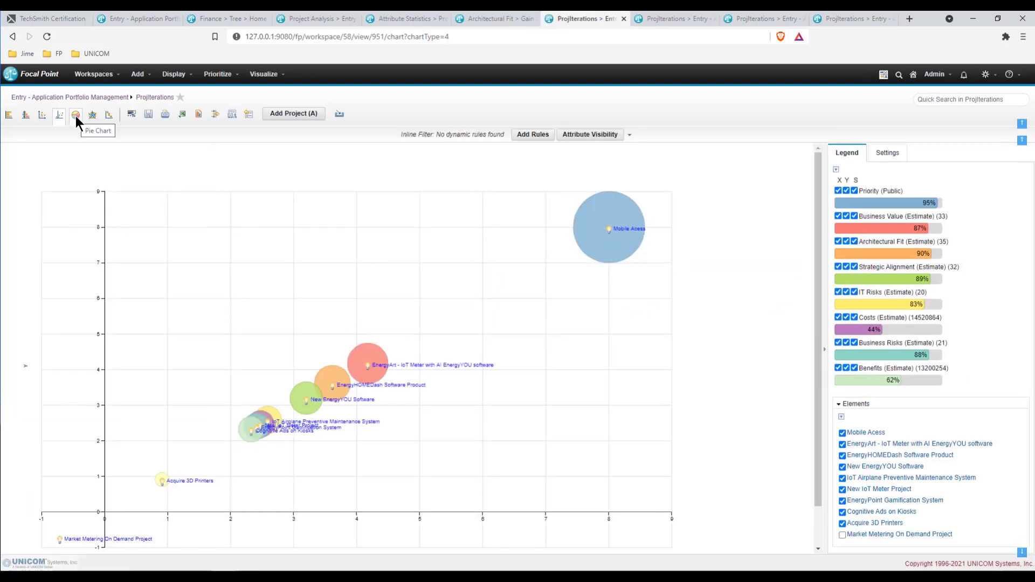
left_click(75, 115)
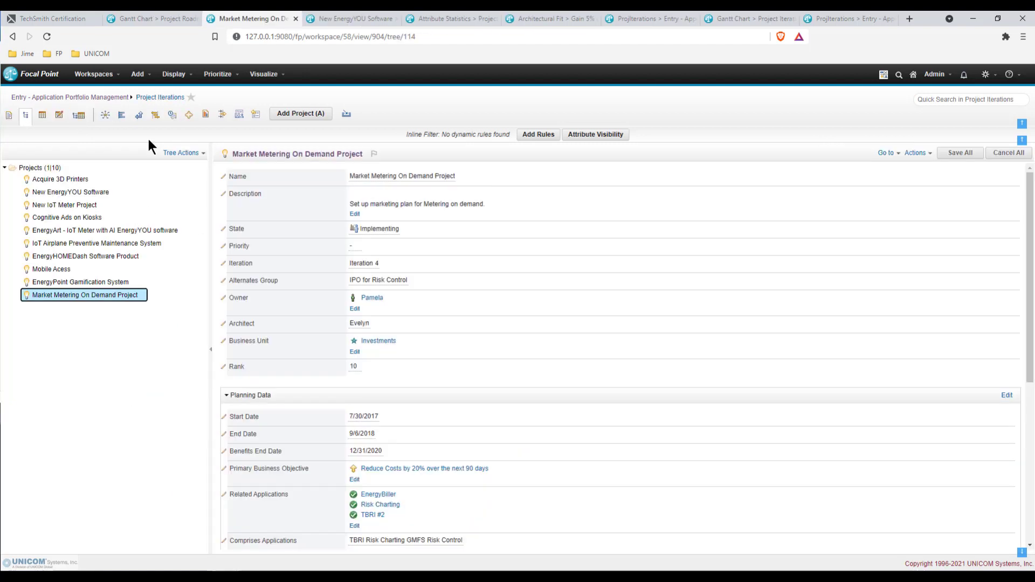
Show the attribute statistics of Project Iterations with State as the row and Table: Default as the display type
left_click(122, 116)
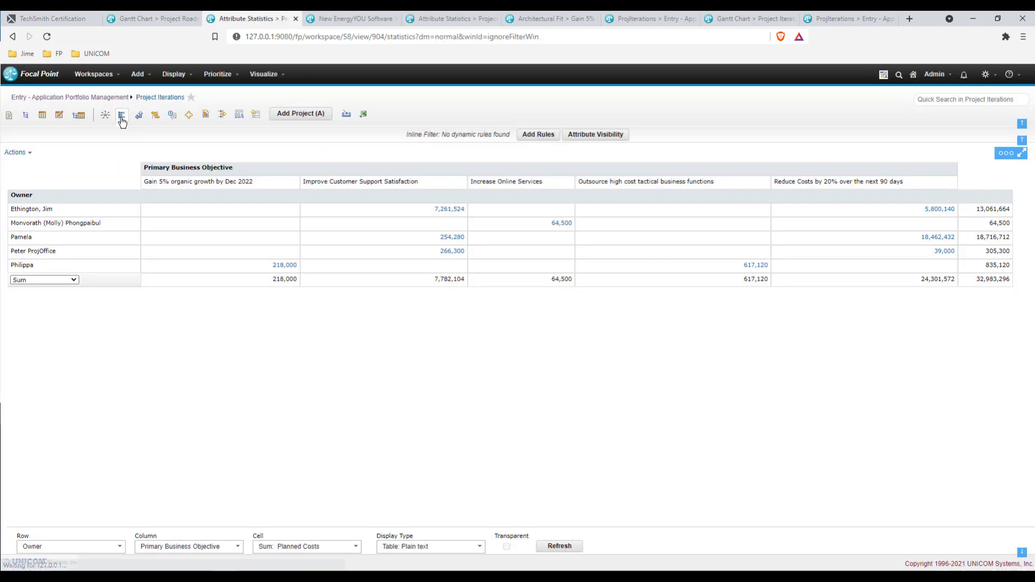
left_click(120, 546)
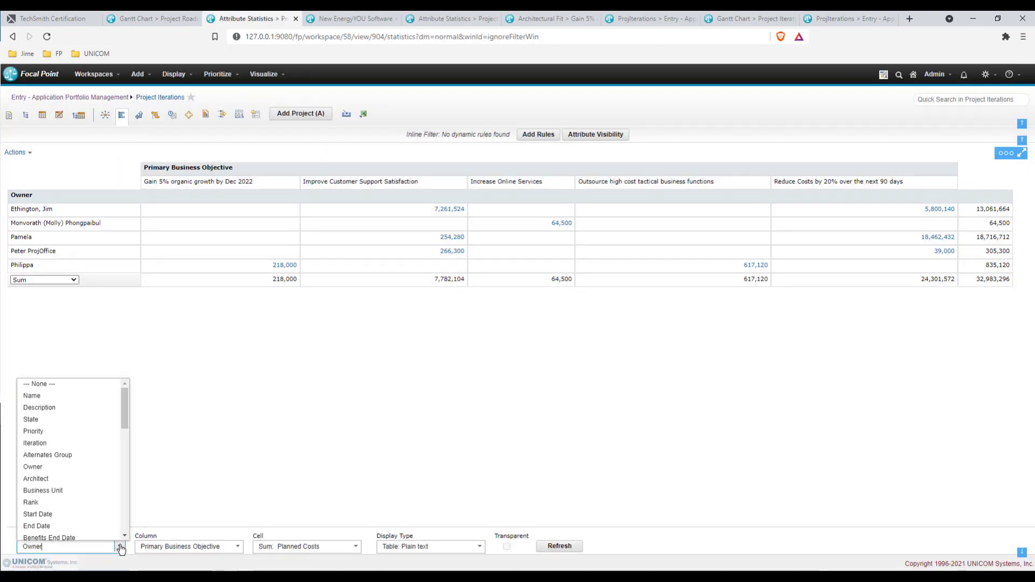
left_click(33, 420)
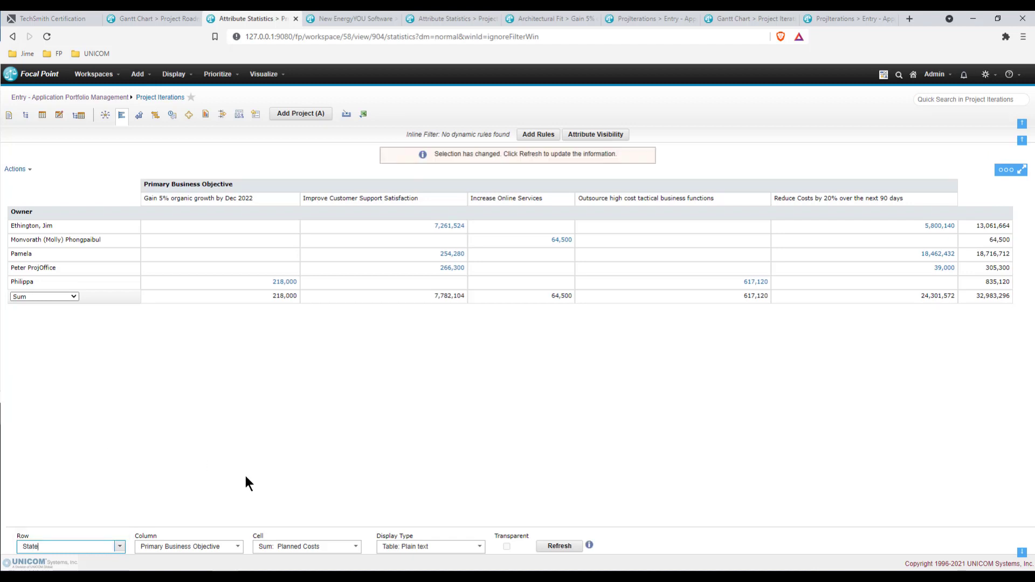
left_click(478, 546)
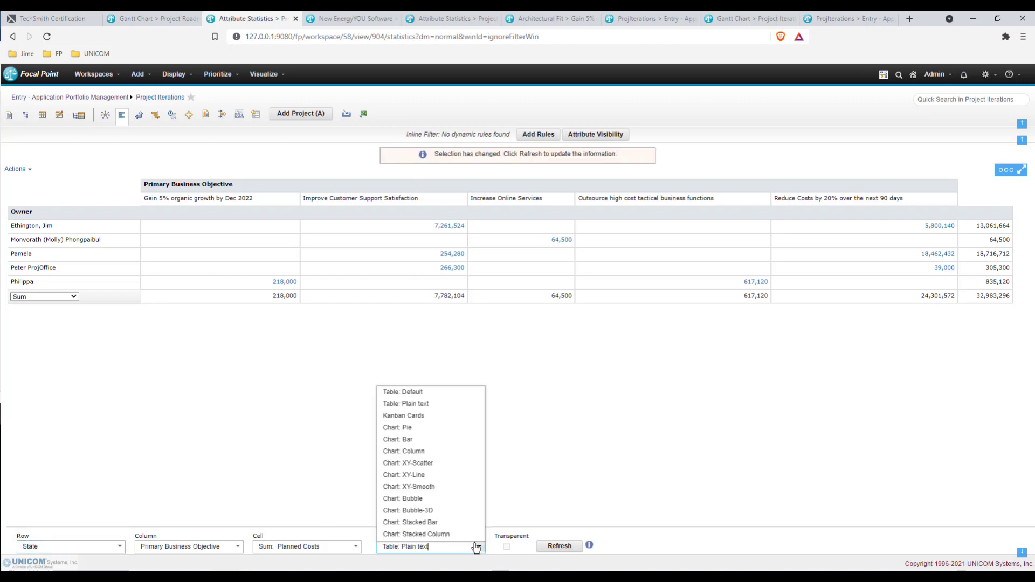
left_click(404, 392)
left_click(559, 545)
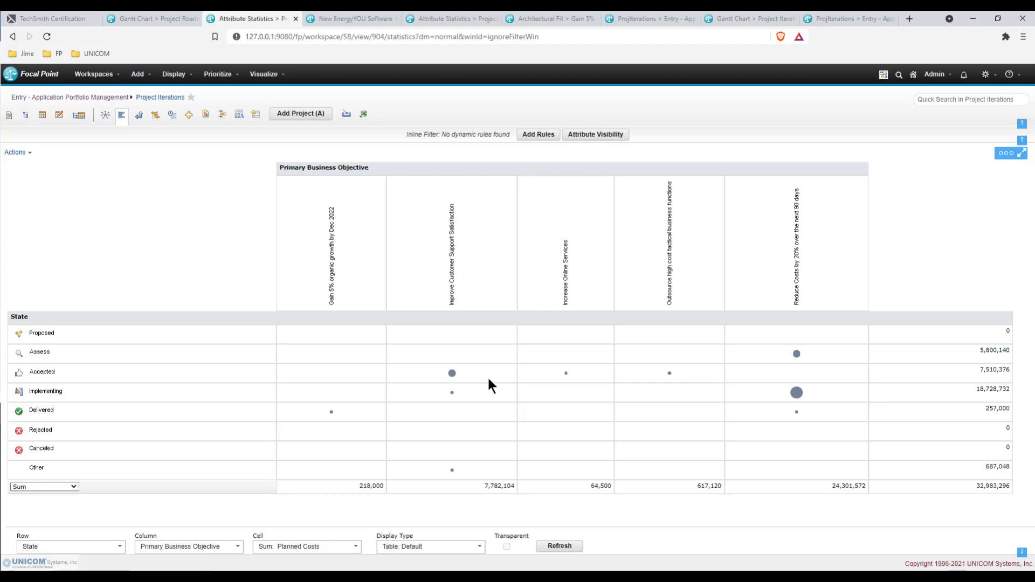
Drill down into the Accepted projects for Improve Customer Support Satisfaction, view New EnergyYOU Software's details, and close the drill-down
left_click(452, 374)
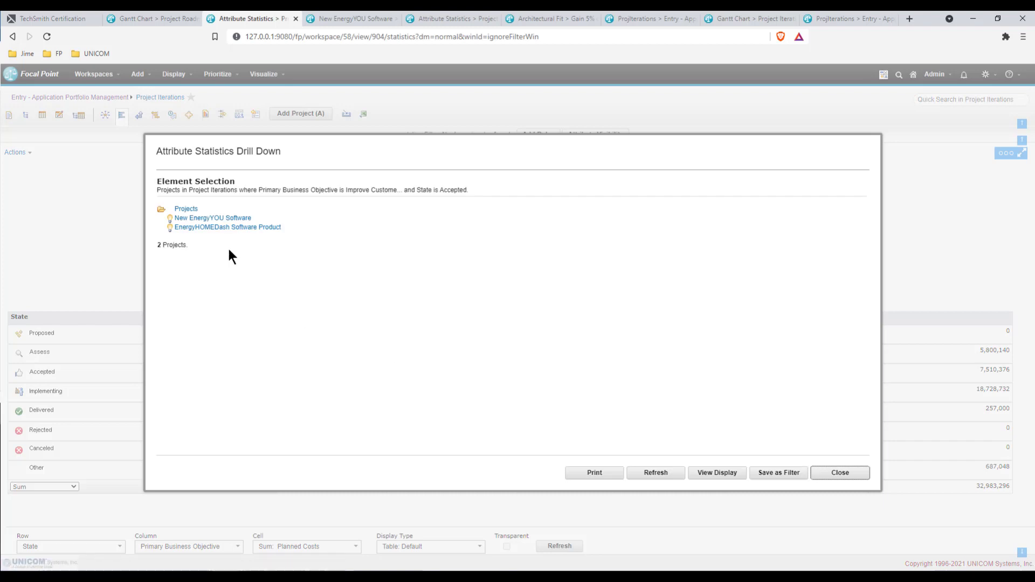
left_click(234, 217)
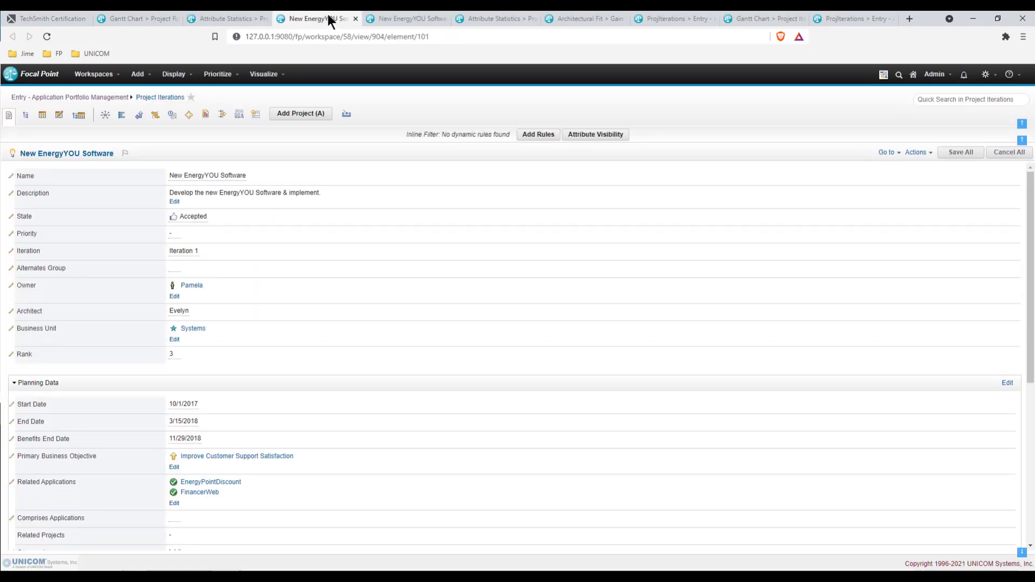
left_click(224, 17)
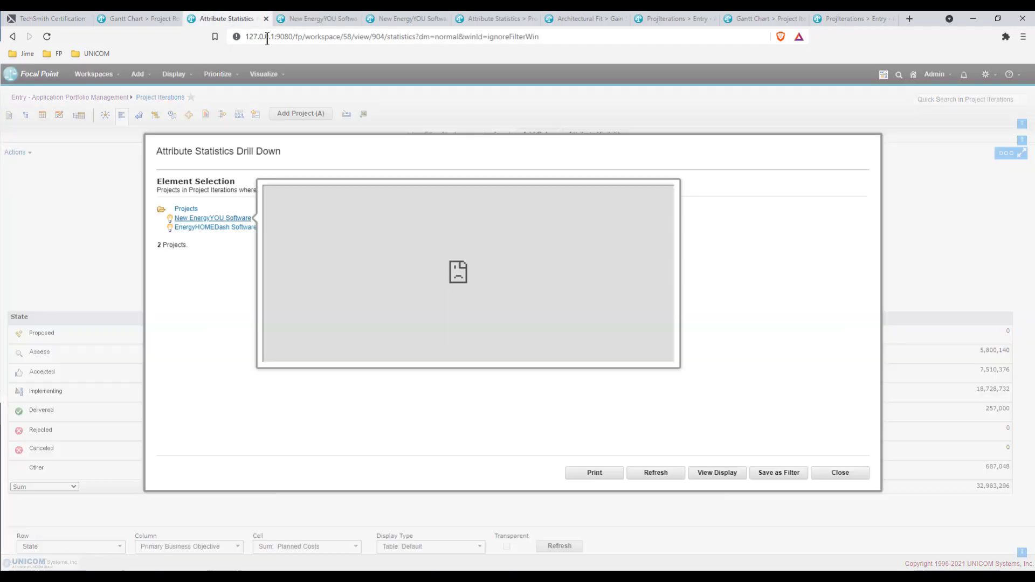
left_click(839, 473)
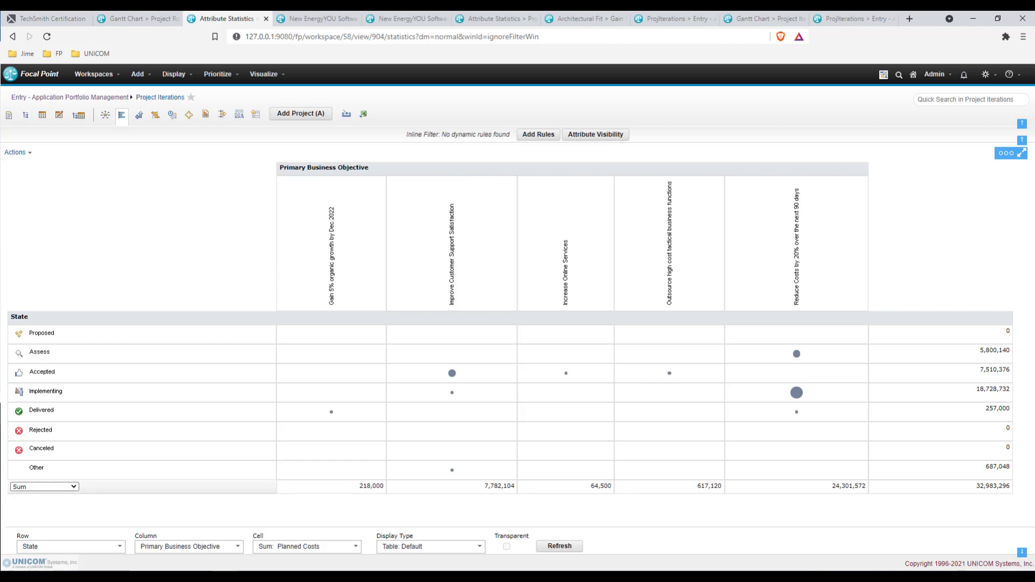
Display Project Iterations as a Gantt chart and make its histogram show Planned Benefits instead of Planned Costs
left_click(155, 115)
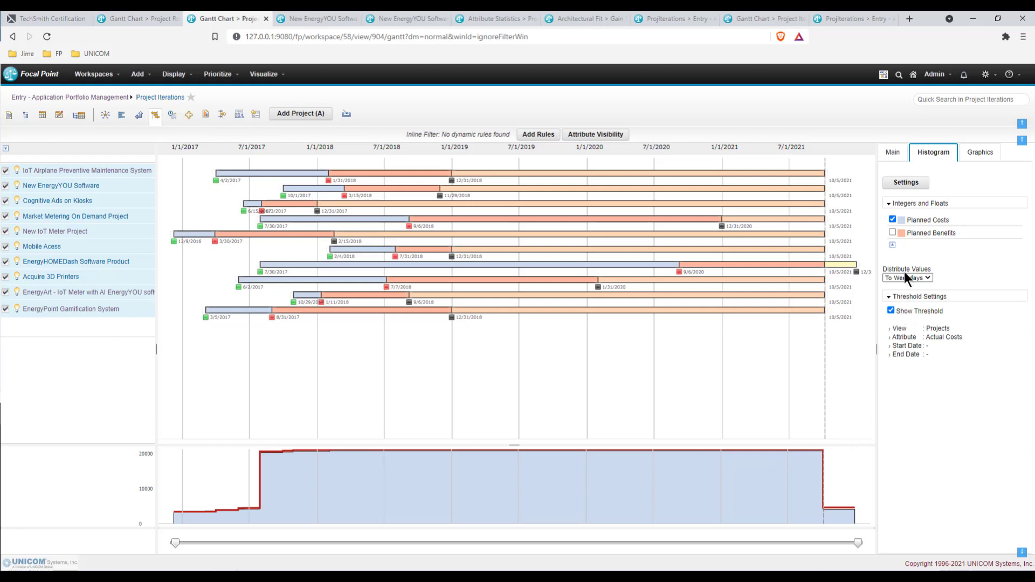
left_click(893, 219)
left_click(893, 233)
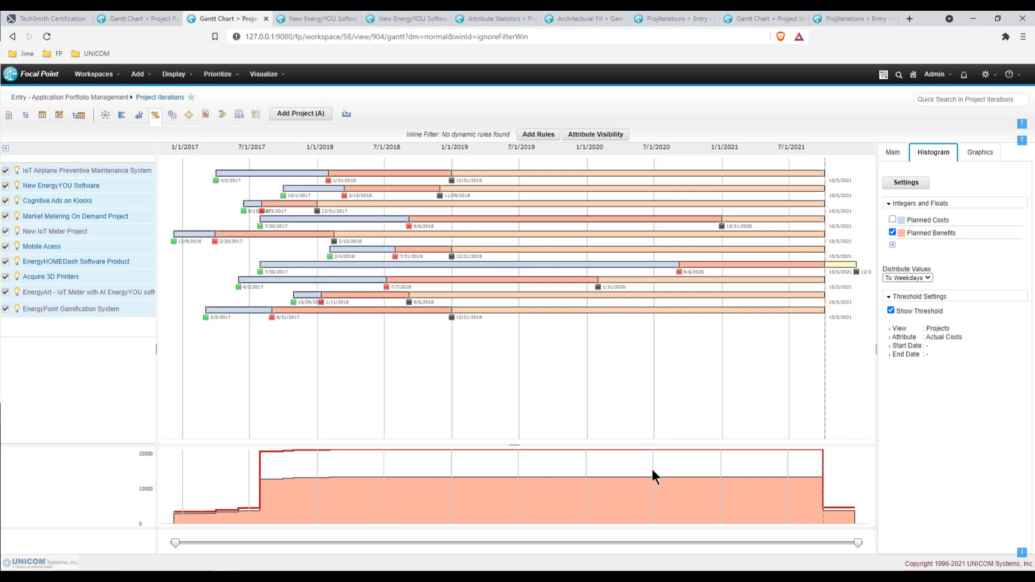
Try shifting Market Metering On Demand Project's dates earlier in the Gantt chart, starting about 1/26/2017, and discard the date edits
left_click(893, 155)
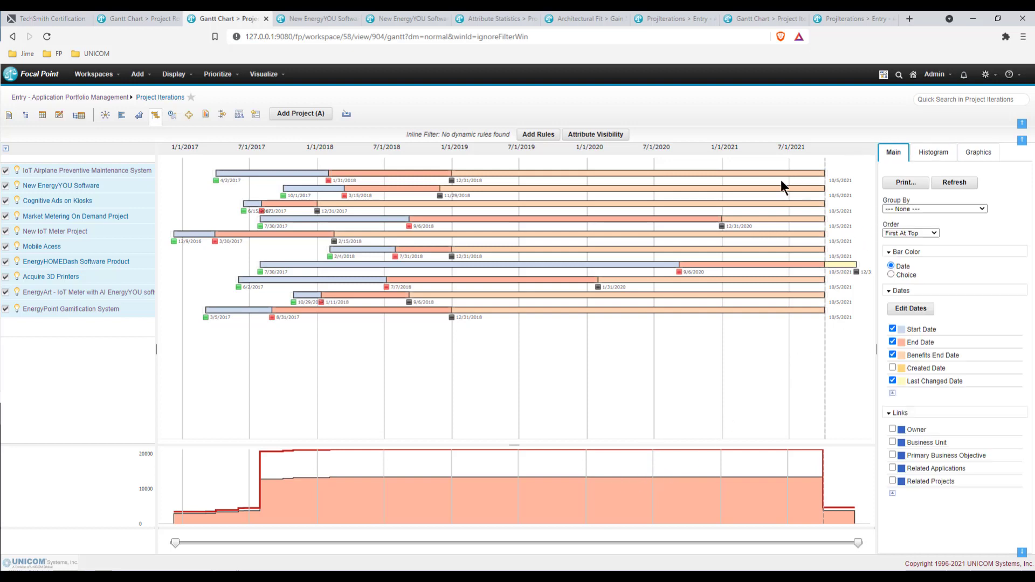
left_click(8, 218)
left_click(7, 217)
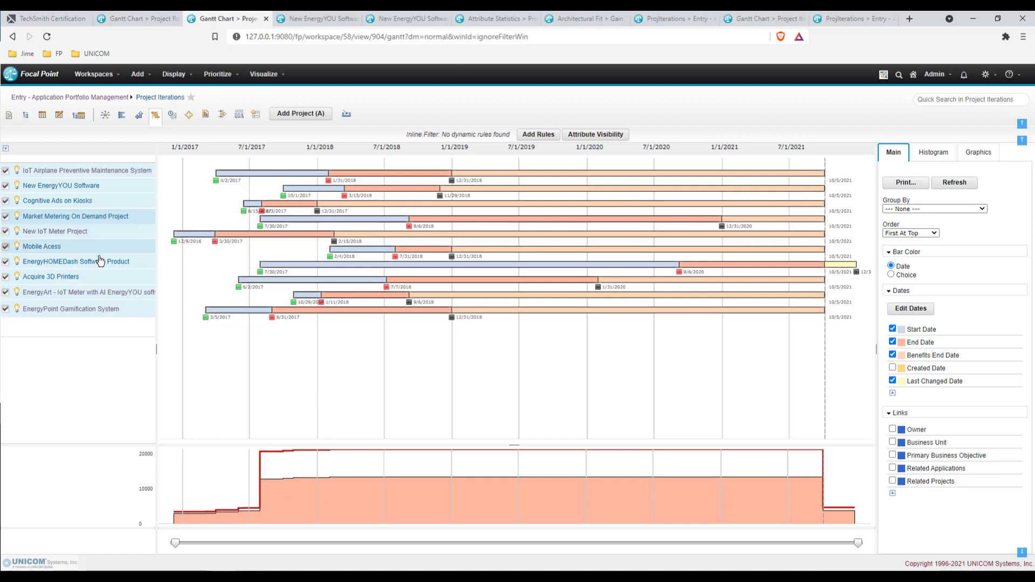
left_click(914, 308)
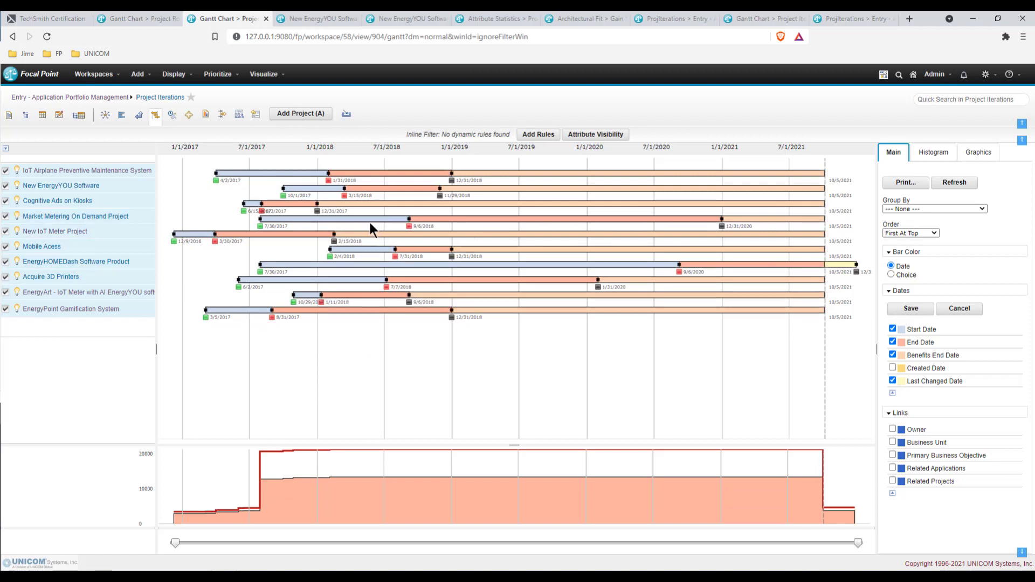
left_click_drag(371, 224, 299, 221)
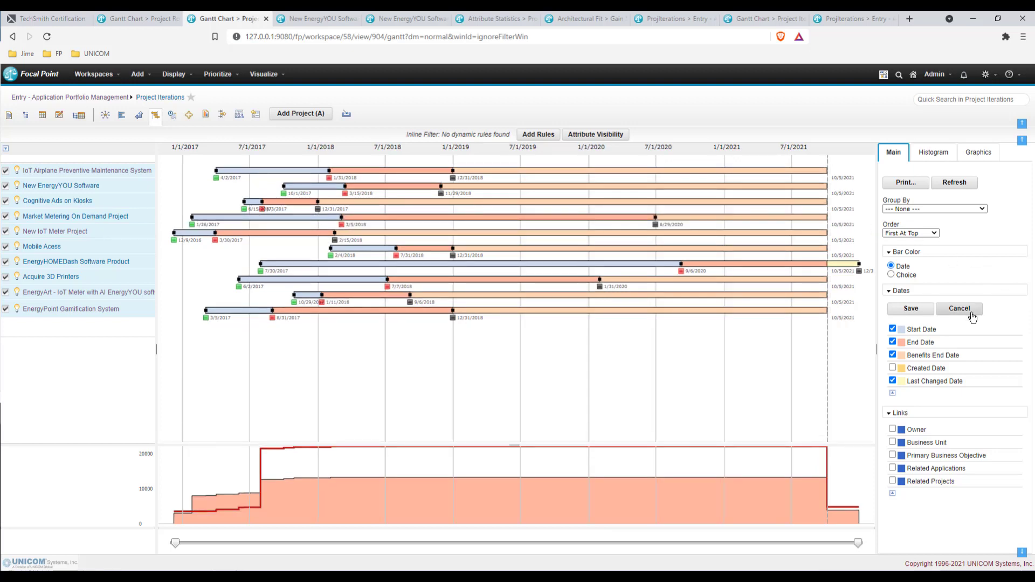
left_click(959, 308)
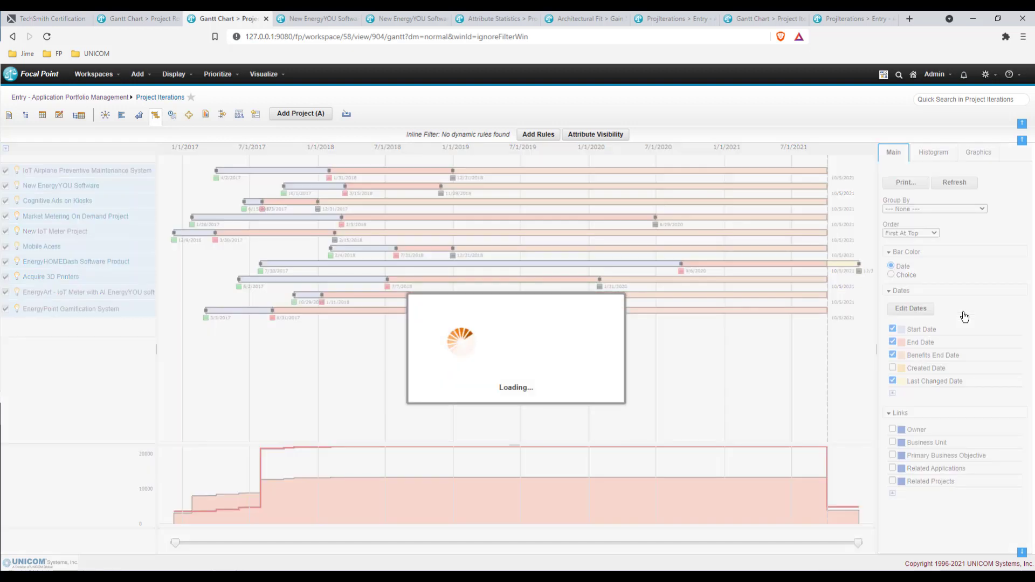